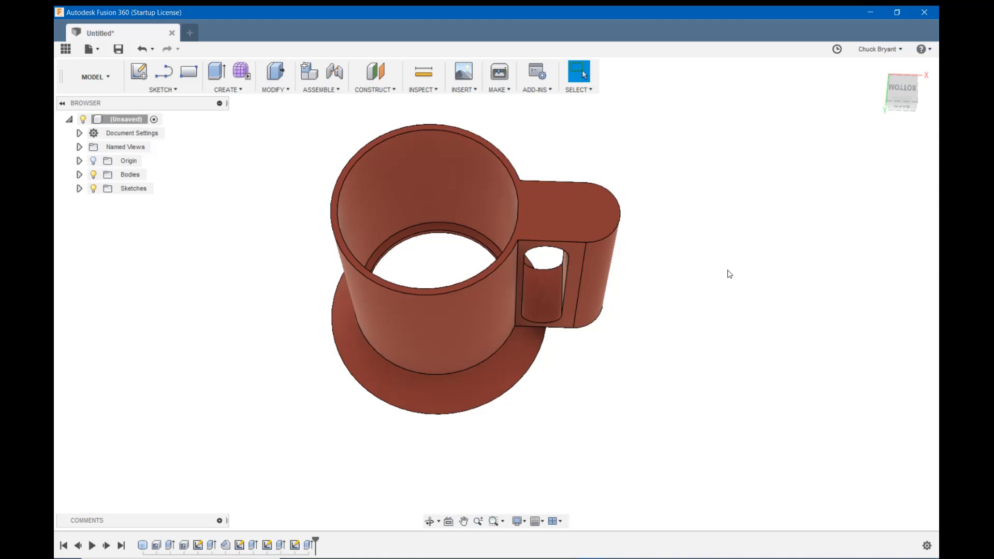
# Start a new sketch on the flat end face shared by the mug's rim and handle
pyautogui.moveTo(731, 249)
pyautogui.keyDown('shift'); pyautogui.mouseDown(button='middle')
pyautogui.moveTo(733, 265)
pyautogui.moveTo(737, 250)
pyautogui.mouseUp(button='middle'); pyautogui.keyUp('shift')
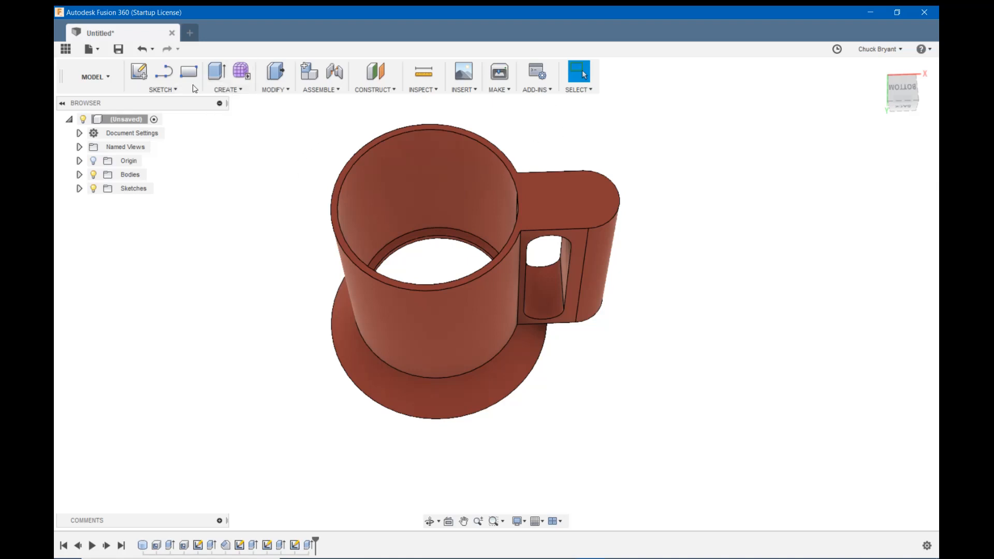
pyautogui.click(146, 79)
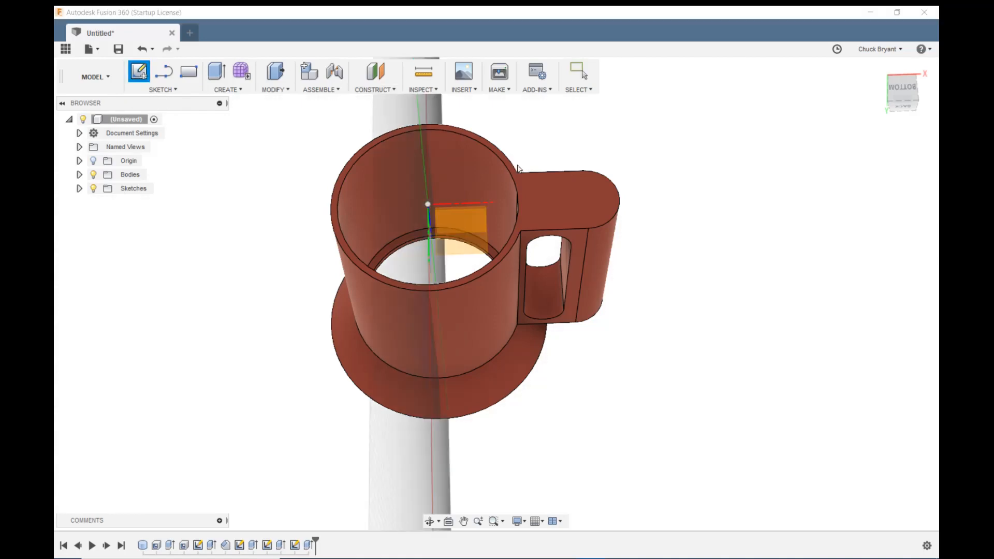
pyautogui.click(569, 201)
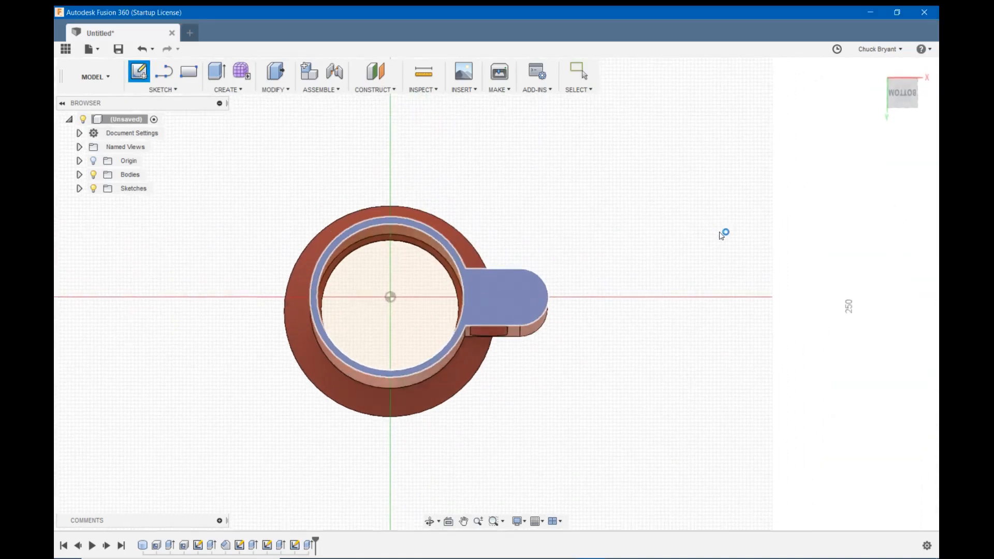
pyautogui.click(168, 89)
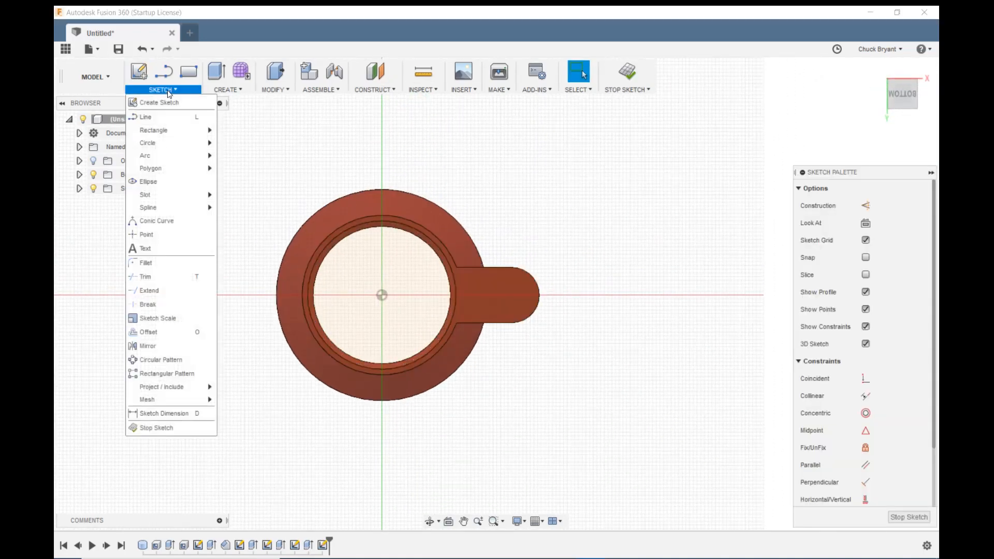
pyautogui.moveTo(167, 143)
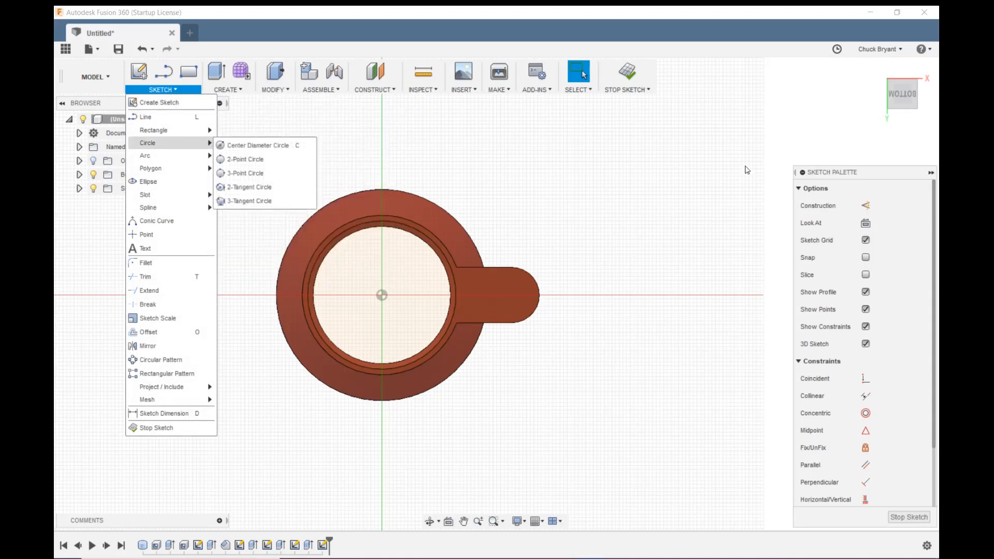
pyautogui.click(699, 183)
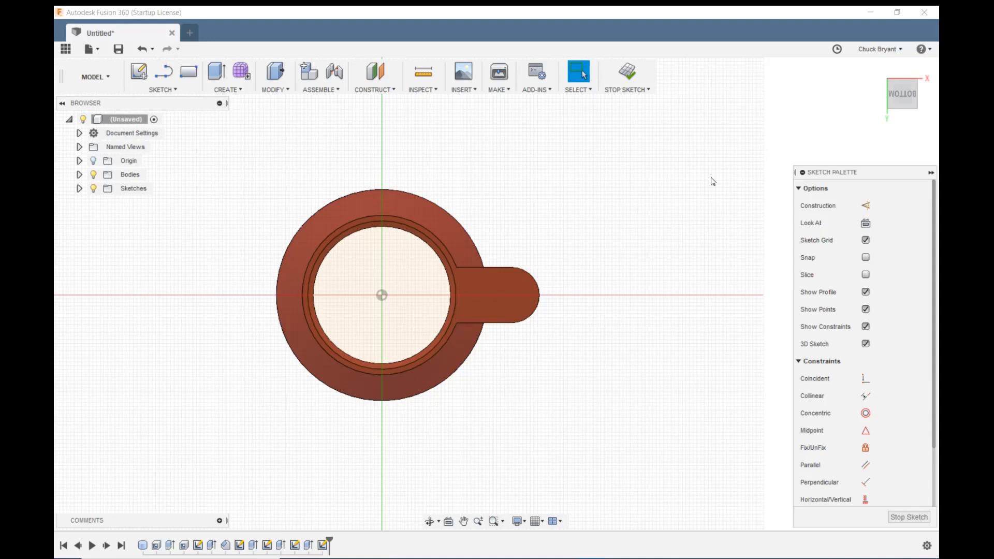
# Draw a horizontal line starting inside the cup opening and running out past the end of the handle
pyautogui.press('l')
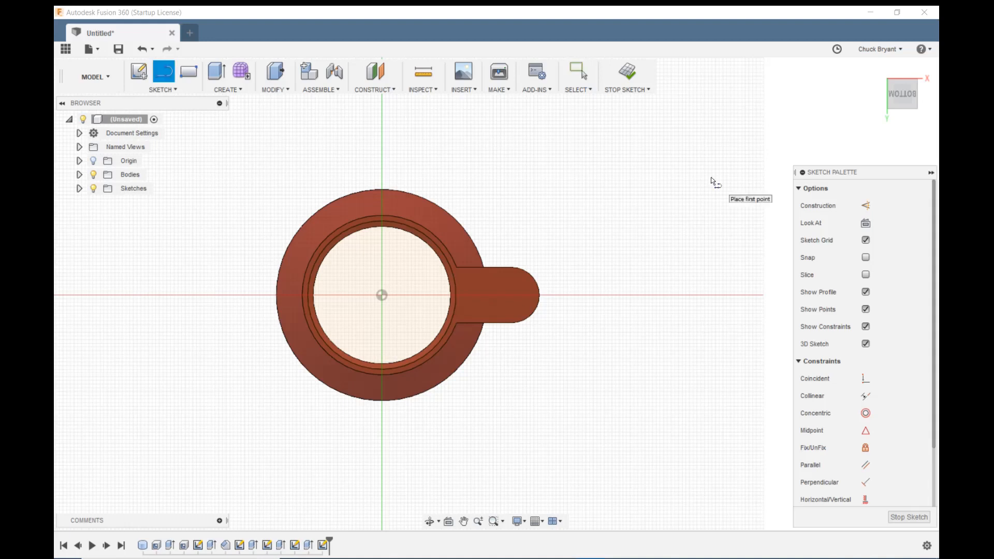
pyautogui.click(418, 318)
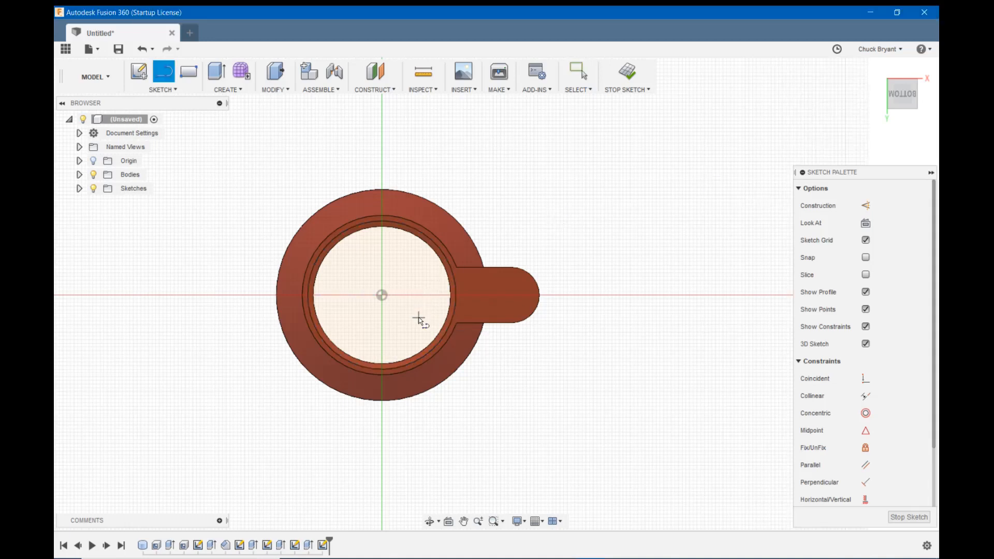
pyautogui.click(693, 318)
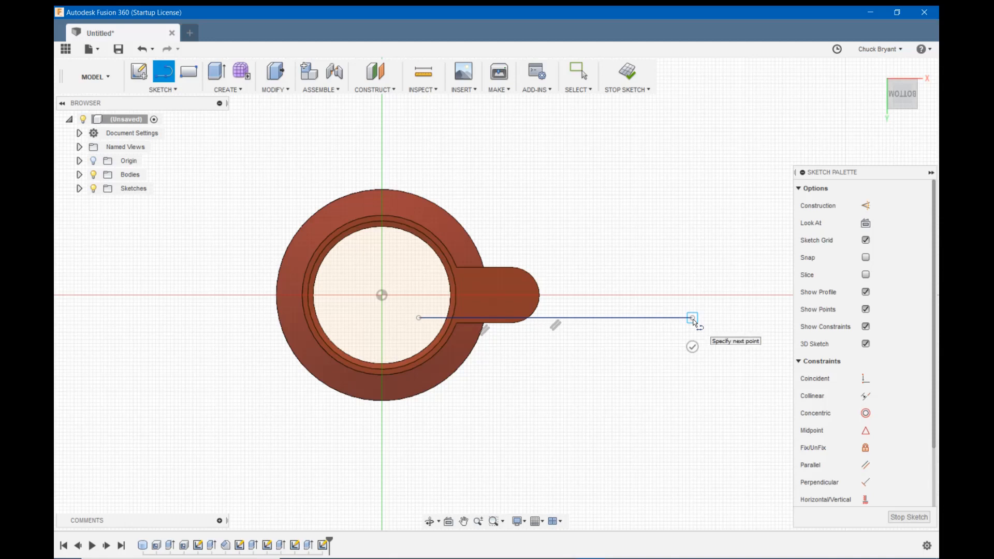
pyautogui.press('Escape')
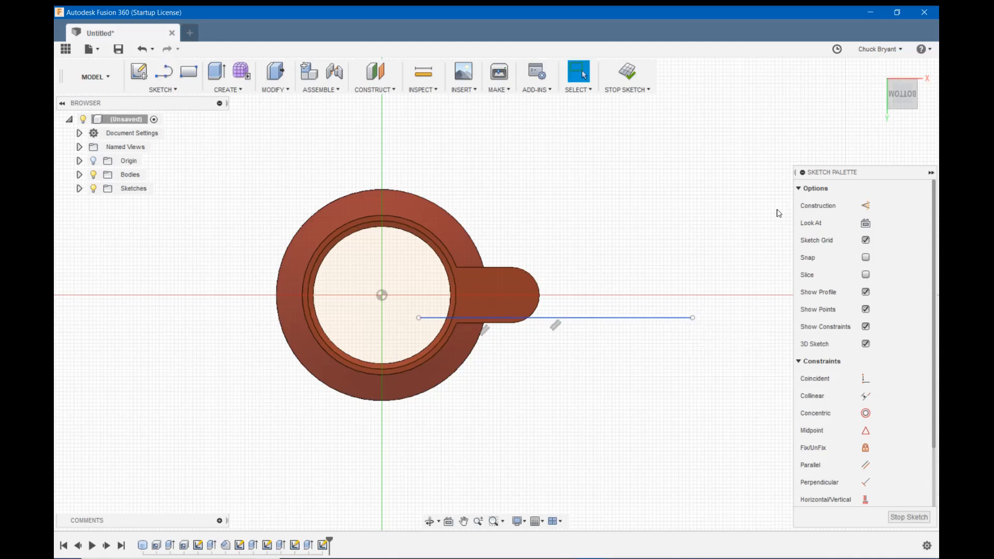
# Apply a coincident constraint between the horizontal line and the sketch origin
pyautogui.click(638, 319)
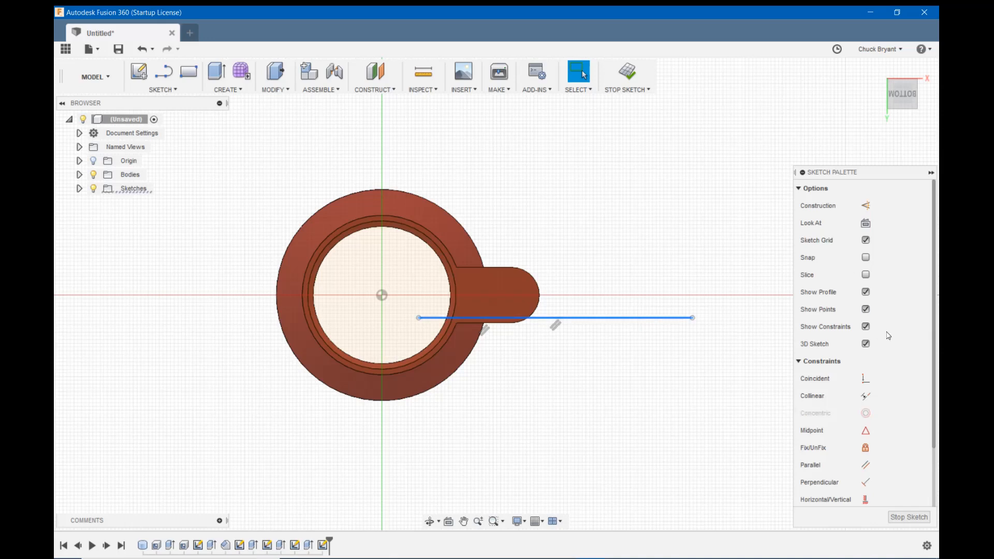
pyautogui.click(865, 379)
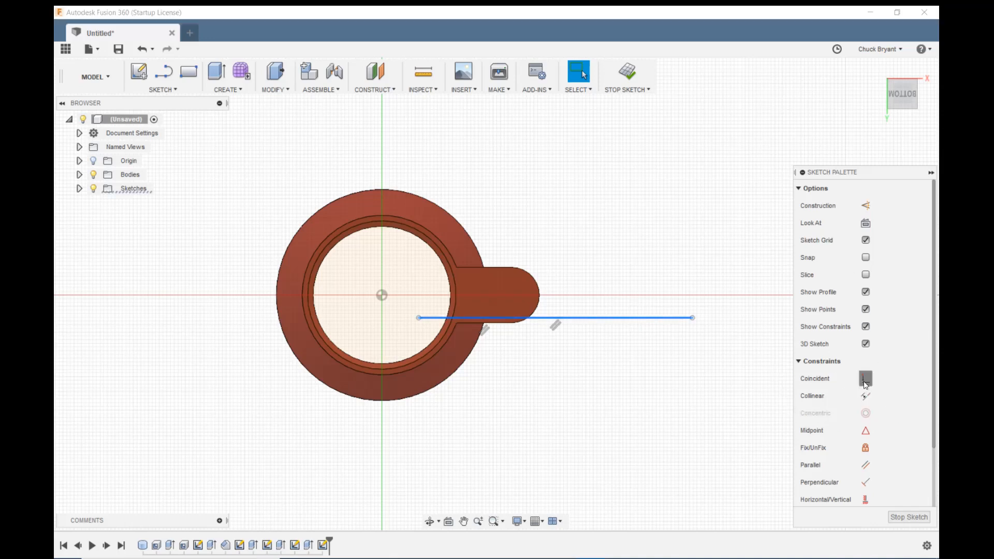
pyautogui.click(382, 295)
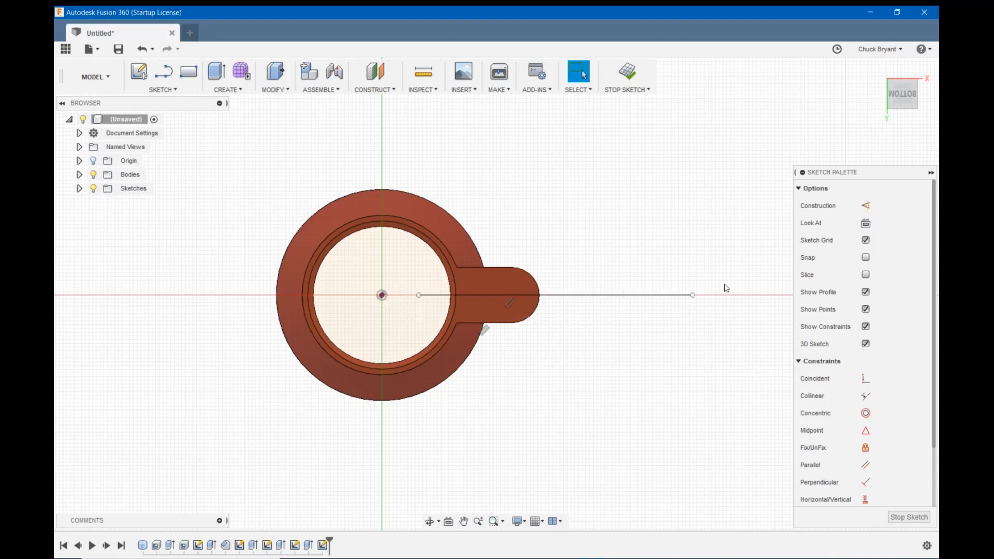
# Convert the horizontal line through the handle to a construction line
pyautogui.click(636, 297)
pyautogui.click(637, 297)
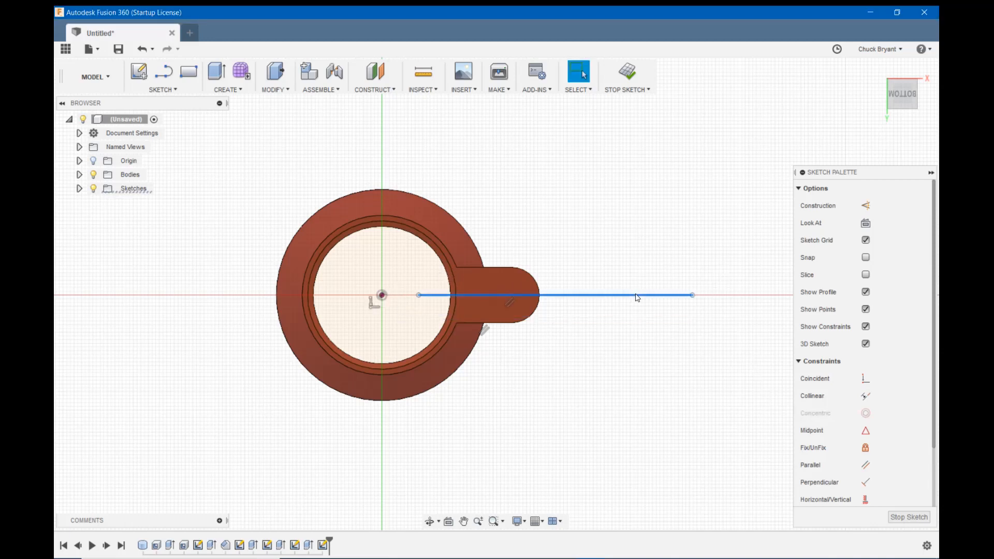
pyautogui.click(864, 205)
pyautogui.moveTo(723, 256)
pyautogui.keyDown('shift'); pyautogui.mouseDown(button='middle')
pyautogui.moveTo(724, 233)
pyautogui.moveTo(724, 253)
pyautogui.mouseUp(button='middle'); pyautogui.keyUp('shift')
pyautogui.click(724, 253)
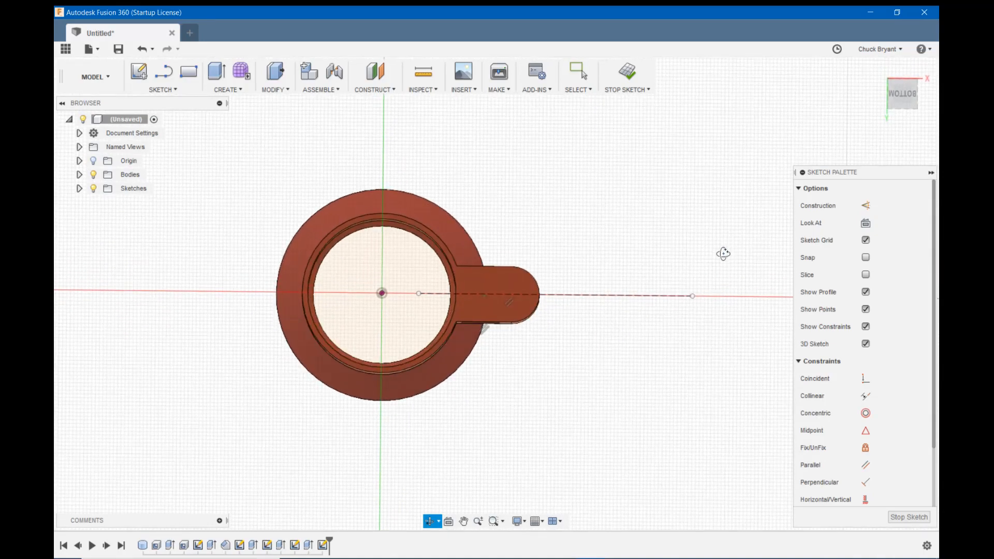
pyautogui.keyDown('shift'); pyautogui.moveTo(723, 254); pyautogui.dragTo(724, 255, button='middle'); pyautogui.keyUp('shift')
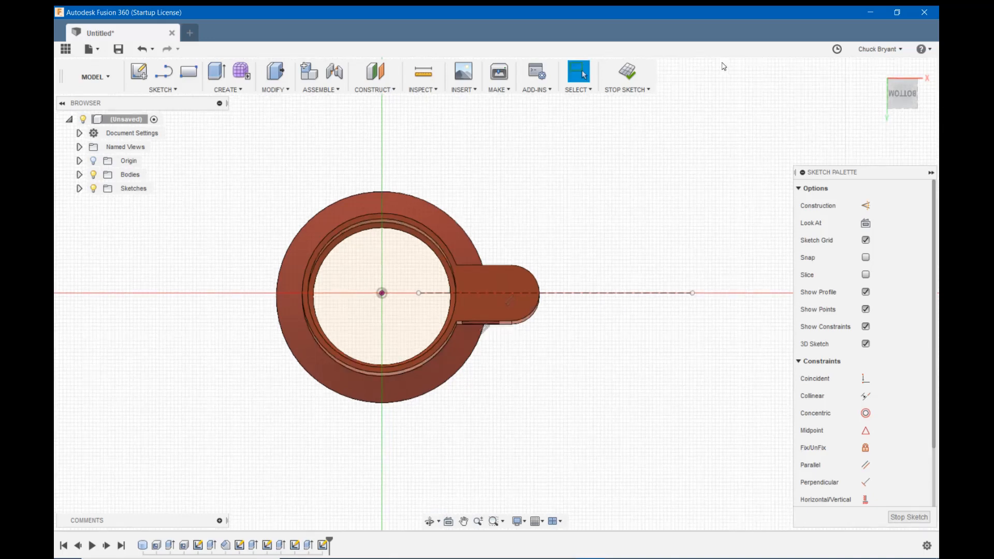
# Draw a 12 mm diameter circle centred on the construction line and move it along to the handle's rounded end
pyautogui.press('c')
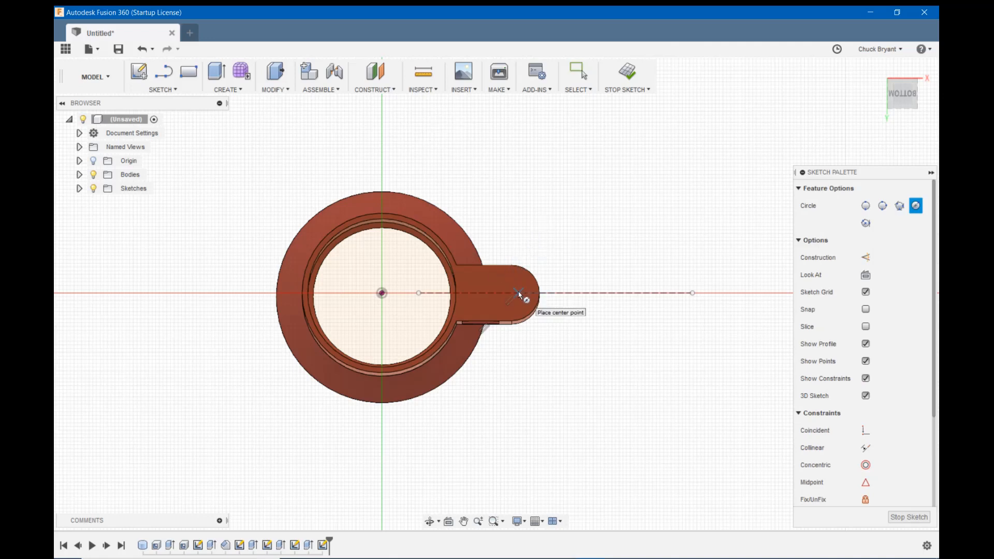
pyautogui.click(588, 293)
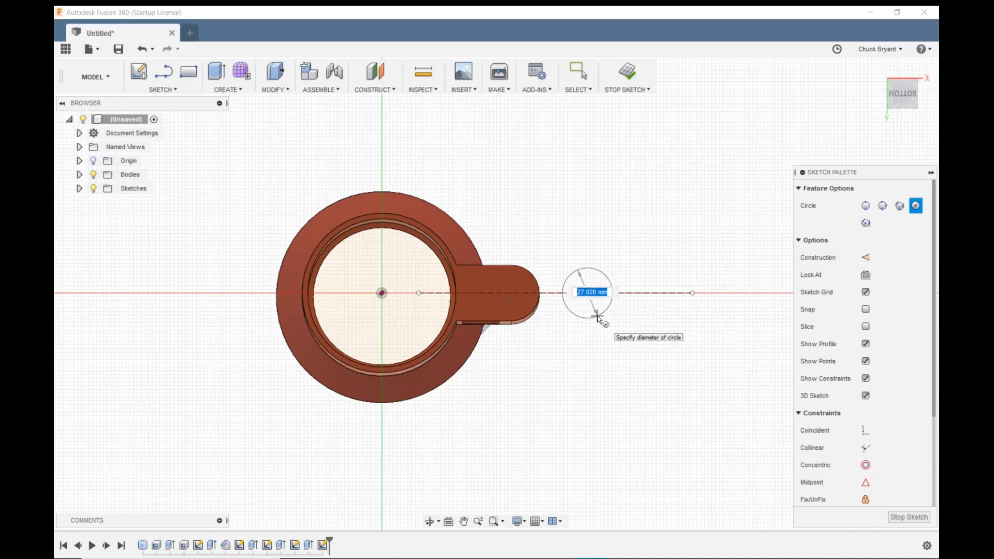
pyautogui.write('12')
pyautogui.press('Return')
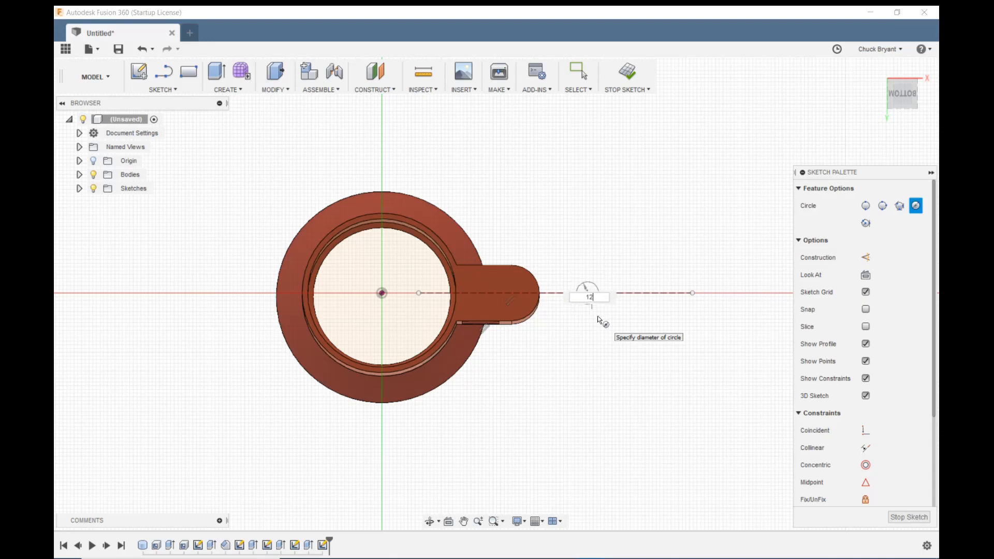
pyautogui.press('Return')
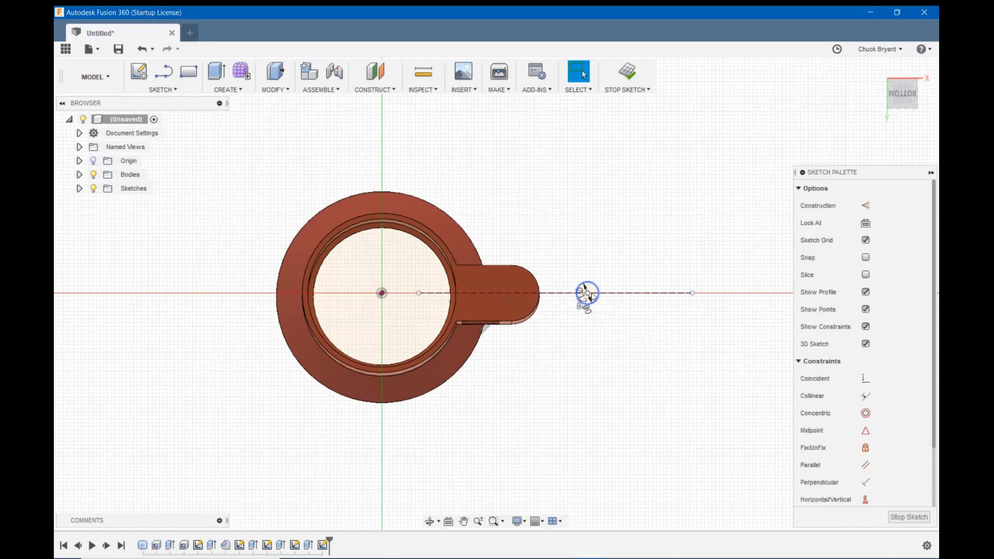
pyautogui.moveTo(592, 295)
pyautogui.mouseDown()
pyautogui.moveTo(618, 295)
pyautogui.moveTo(565, 298)
pyautogui.moveTo(657, 298)
pyautogui.moveTo(489, 298)
pyautogui.moveTo(500, 298)
pyautogui.mouseUp()
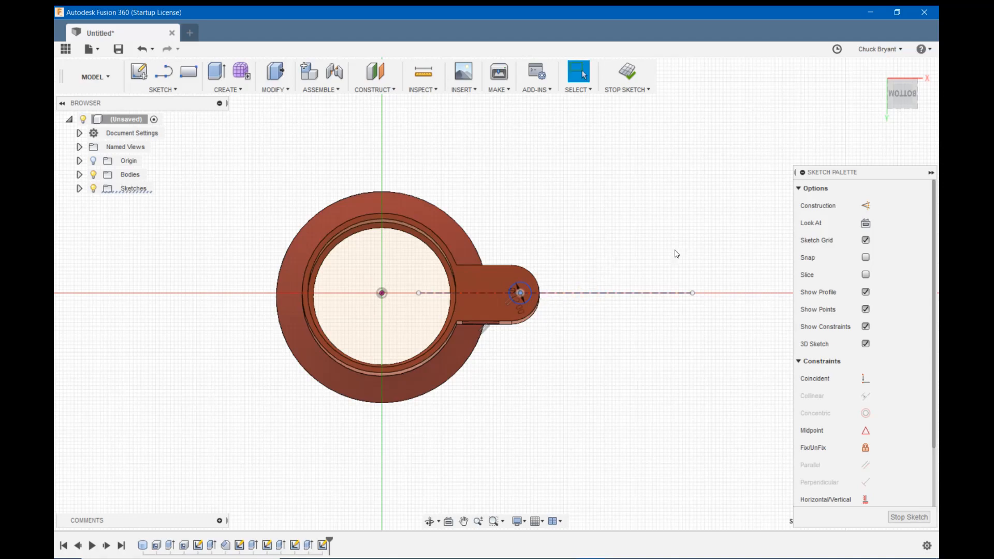
# Draw a 5 mm diameter circle centred on the construction line, outside the handle
pyautogui.keyDown('shift'); pyautogui.moveTo(641, 332); pyautogui.dragTo(602, 291, button='middle'); pyautogui.keyUp('shift')
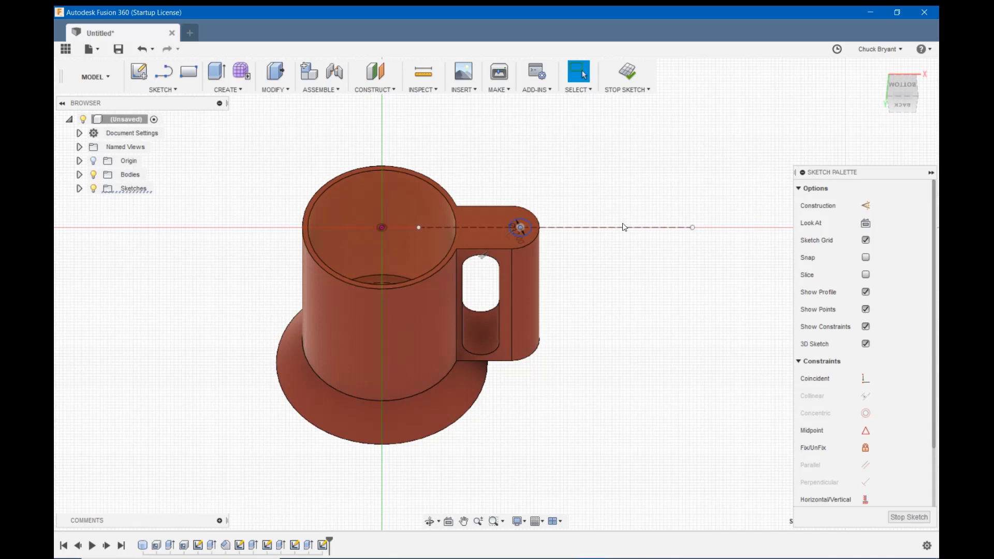
pyautogui.press('c')
pyautogui.click(620, 228)
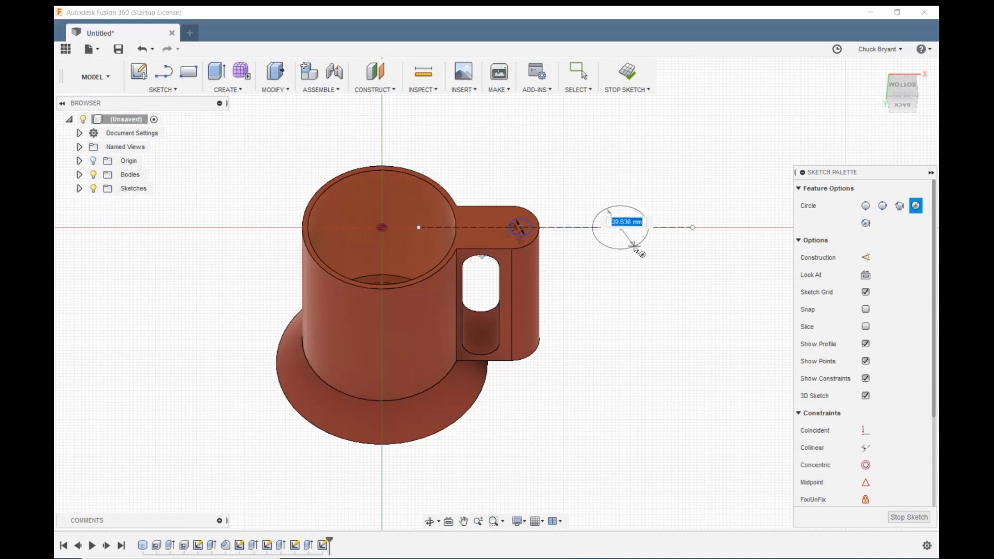
pyautogui.write('5')
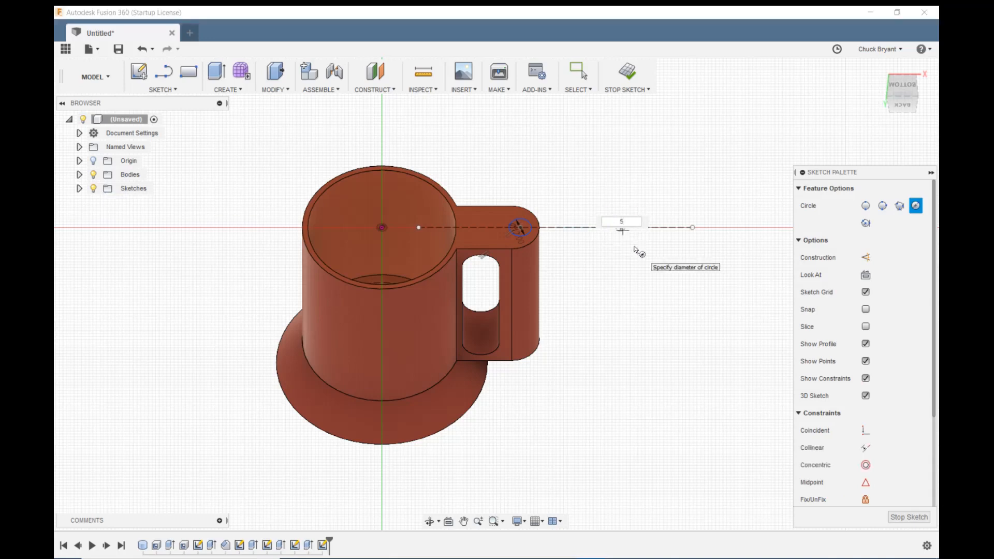
pyautogui.press('Return')
pyautogui.press('Escape')
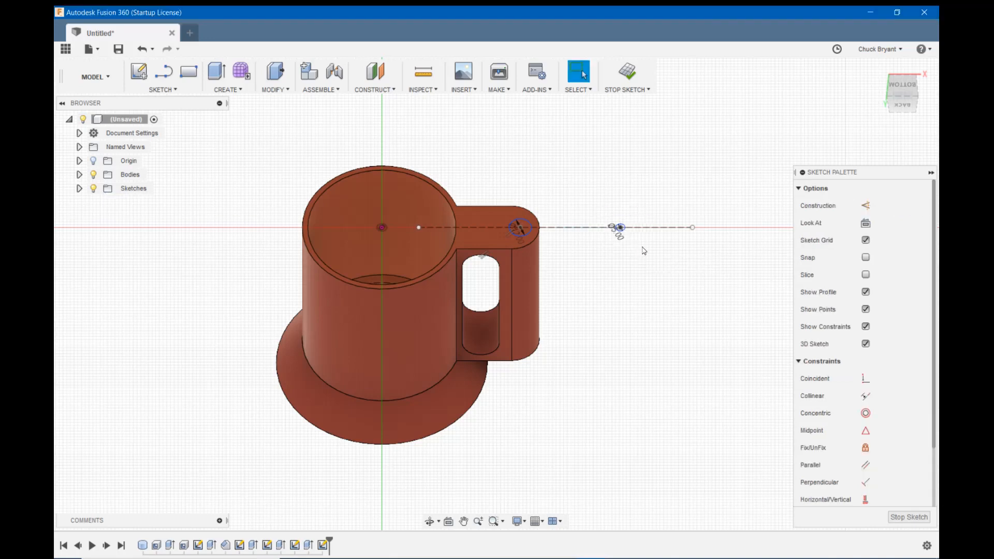
# Move the 5 mm circle along the construction line onto the handle, between the cup wall and the 12 mm circle
pyautogui.keyDown('shift'); pyautogui.moveTo(644, 247); pyautogui.dragTo(663, 262, button='middle'); pyautogui.keyUp('shift')
pyautogui.scroll(9, 661, 258)
pyautogui.scroll(-1, 435, 345)
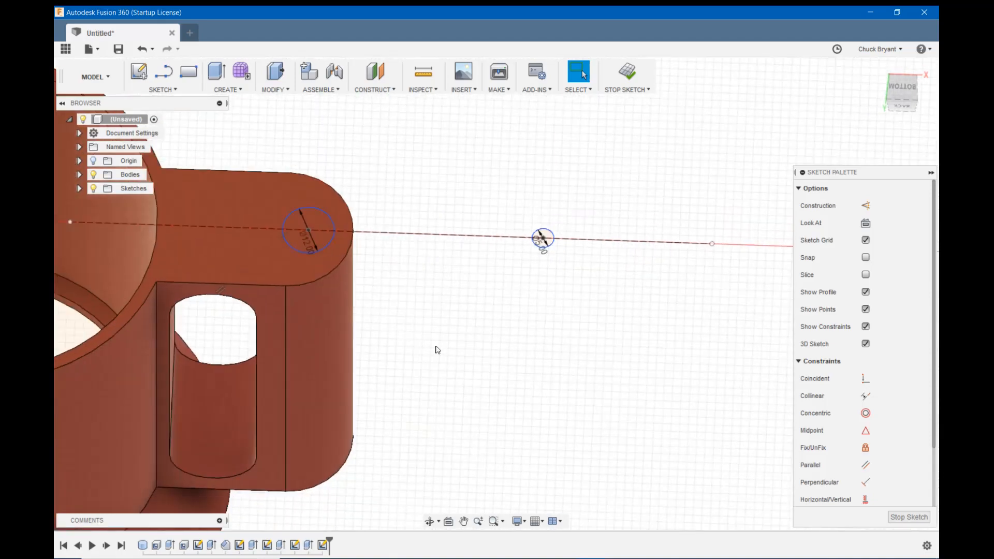
pyautogui.moveTo(435, 343); pyautogui.dragTo(545, 367, button='middle')
pyautogui.moveTo(648, 272); pyautogui.dragTo(340, 289)
pyautogui.moveTo(594, 371); pyautogui.dragTo(667, 350, button='middle')
pyautogui.rightClick(667, 344)
pyautogui.click(669, 315)
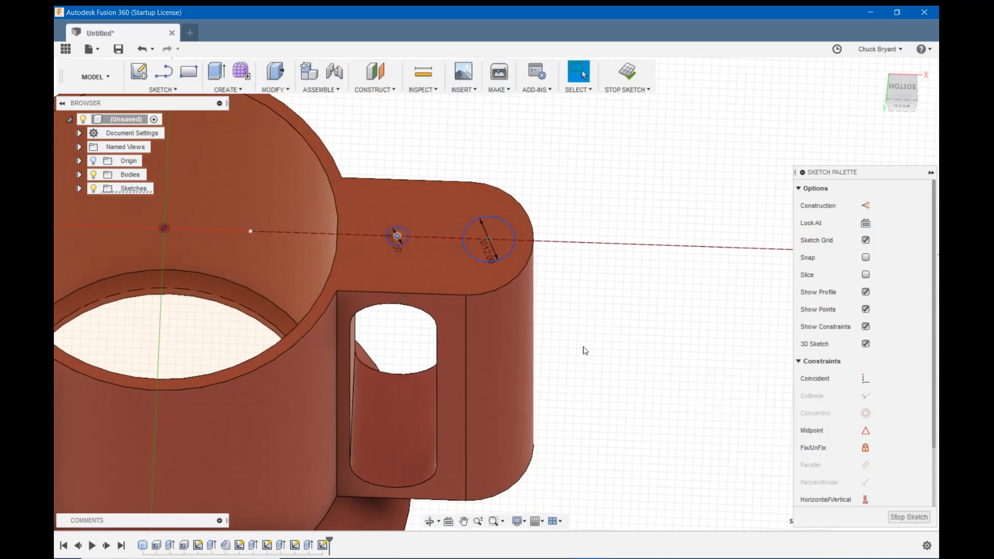
# Extrude the 12 mm circle -120 mm as a cut through the full length of the handle
pyautogui.keyDown('shift'); pyautogui.moveTo(584, 352); pyautogui.dragTo(530, 343, button='middle'); pyautogui.keyUp('shift')
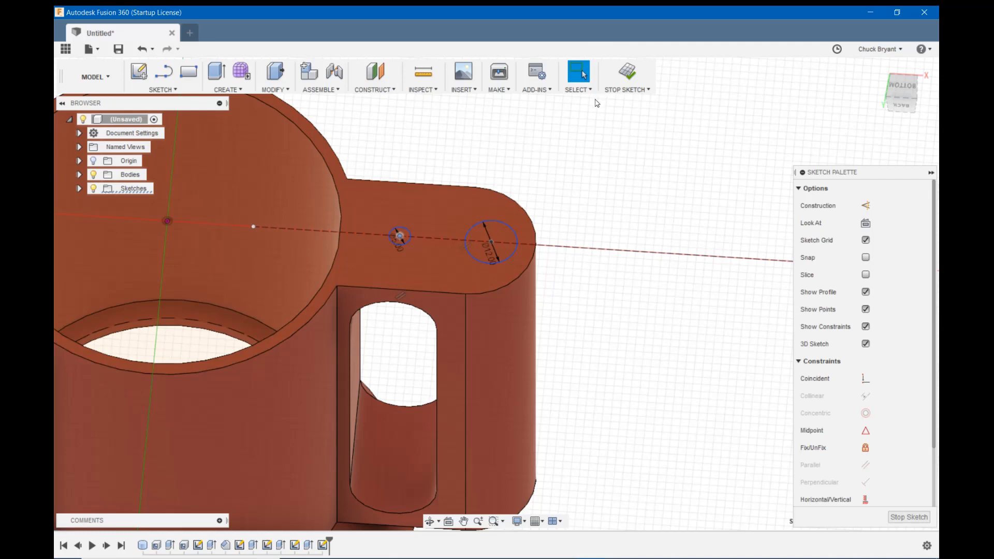
pyautogui.press('e')
pyautogui.click(494, 232)
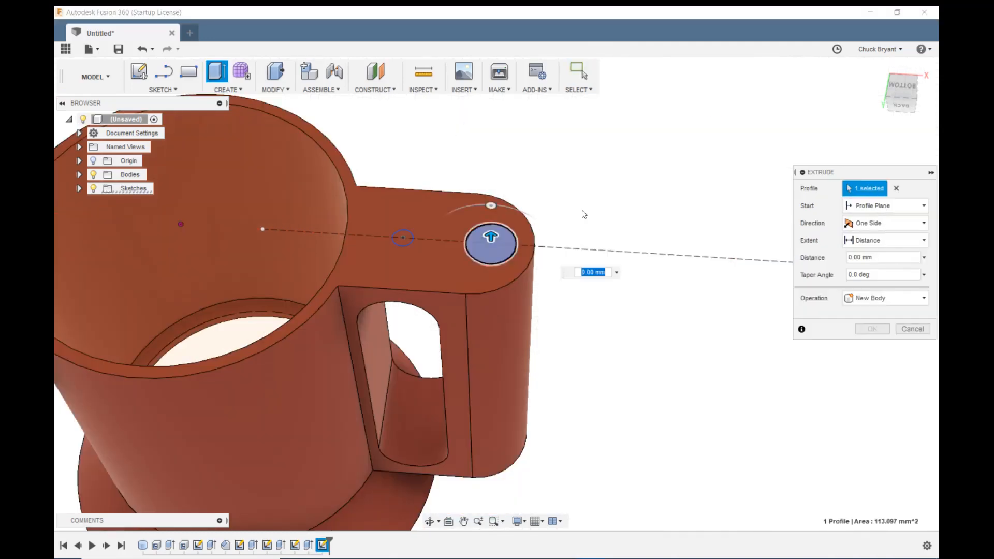
pyautogui.keyDown('shift'); pyautogui.moveTo(584, 214); pyautogui.dragTo(628, 156, button='middle'); pyautogui.keyUp('shift')
pyautogui.scroll(3, 600, 231)
pyautogui.scroll(-5, 601, 236)
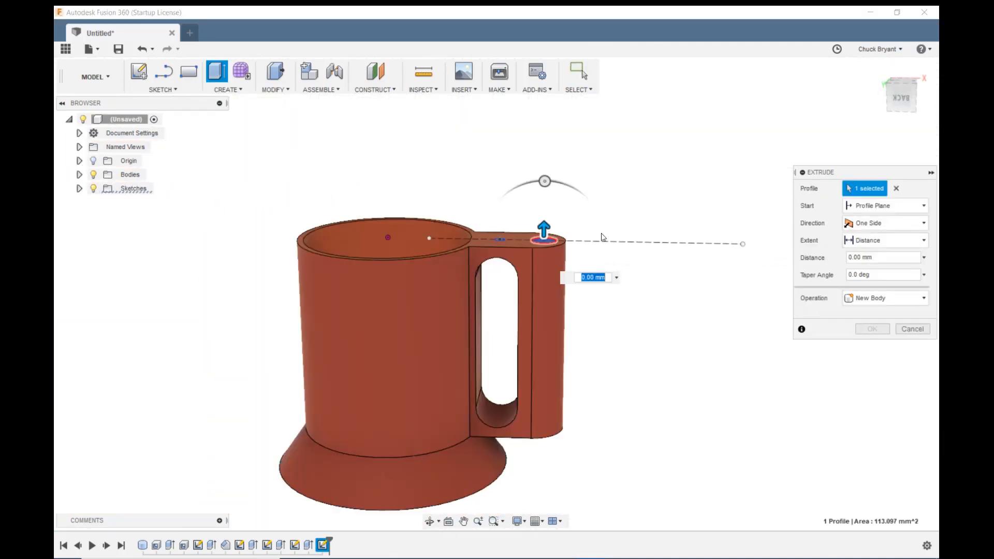
pyautogui.moveTo(544, 228); pyautogui.dragTo(567, 450)
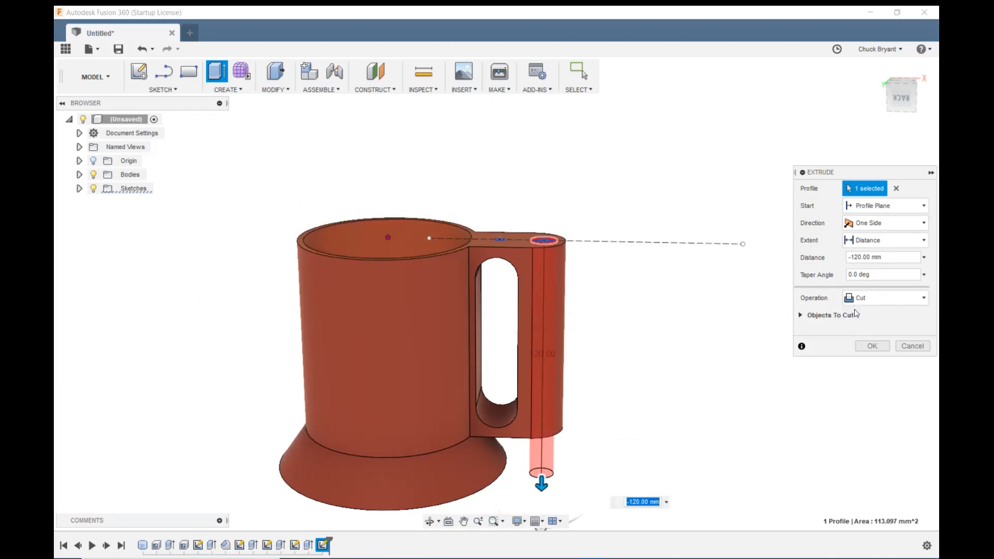
pyautogui.click(879, 346)
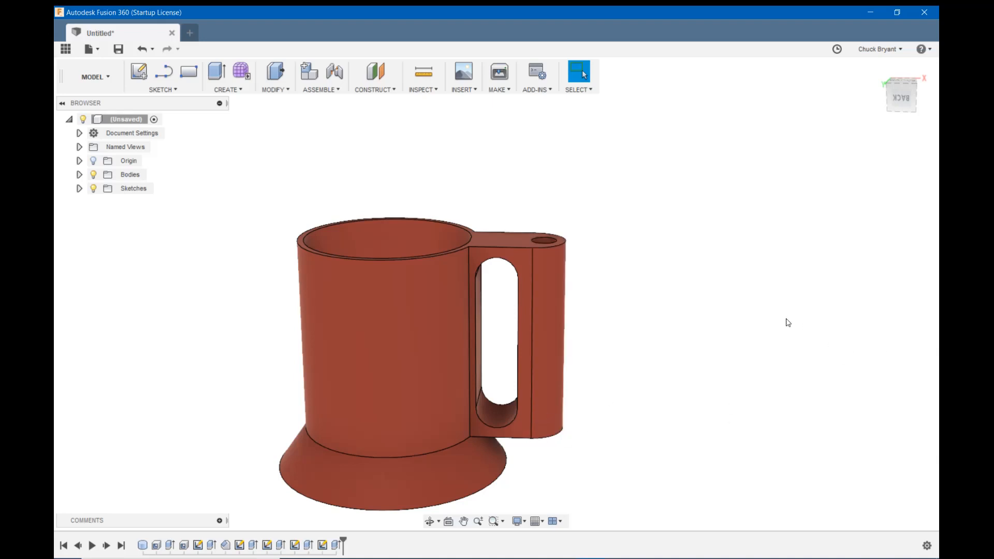
# Reopen the sketch containing the 12 mm and 5 mm handle circles for editing
pyautogui.moveTo(714, 311)
pyautogui.keyDown('shift'); pyautogui.mouseDown(button='middle')
pyautogui.moveTo(718, 334)
pyautogui.moveTo(724, 320)
pyautogui.mouseUp(button='middle'); pyautogui.keyUp('shift')
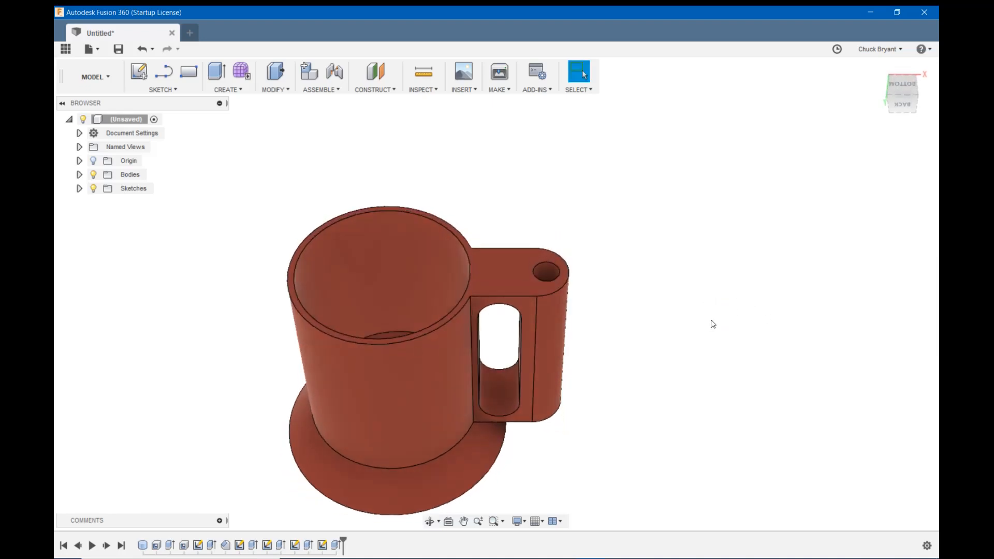
pyautogui.rightClick(322, 544)
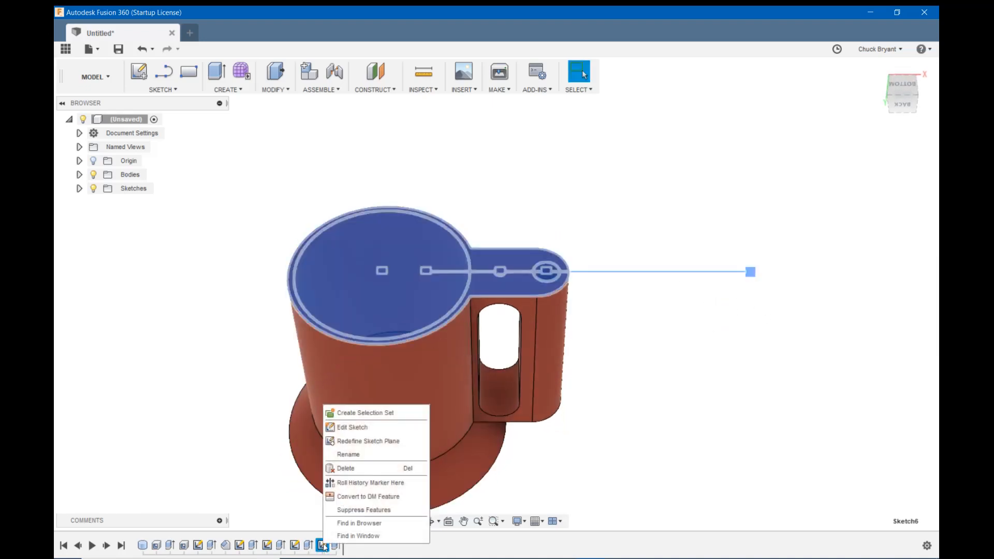
pyautogui.click(367, 429)
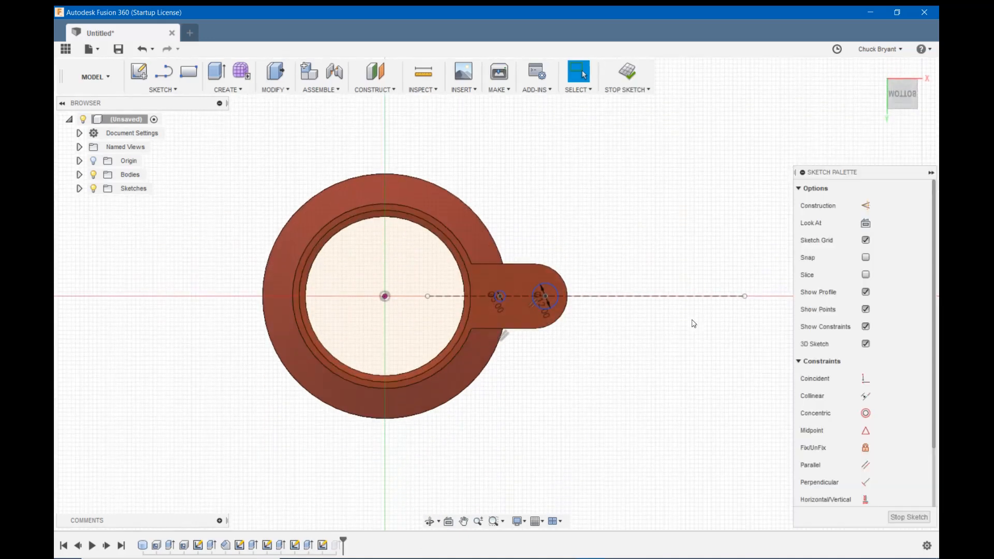
# Extrude the 5 mm circle -40 mm as a cut into the handle's end, opening into the finger slot
pyautogui.press('e')
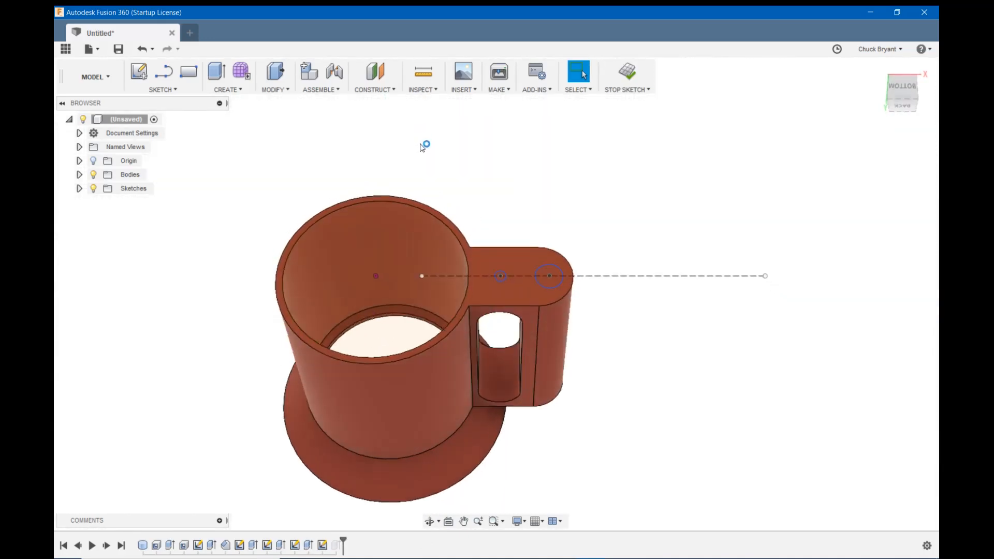
pyautogui.click(499, 273)
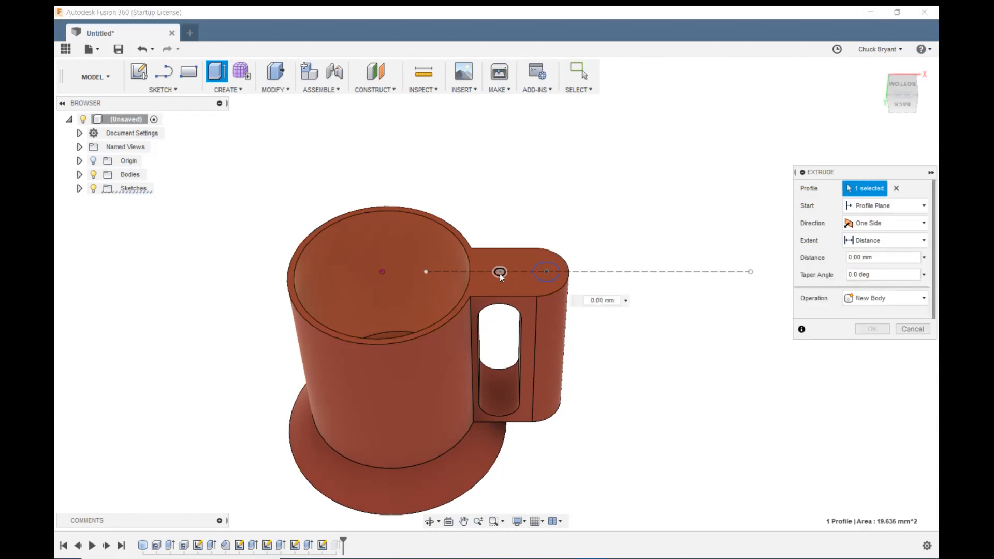
pyautogui.keyDown('shift'); pyautogui.moveTo(658, 169); pyautogui.dragTo(660, 146, button='middle'); pyautogui.keyUp('shift')
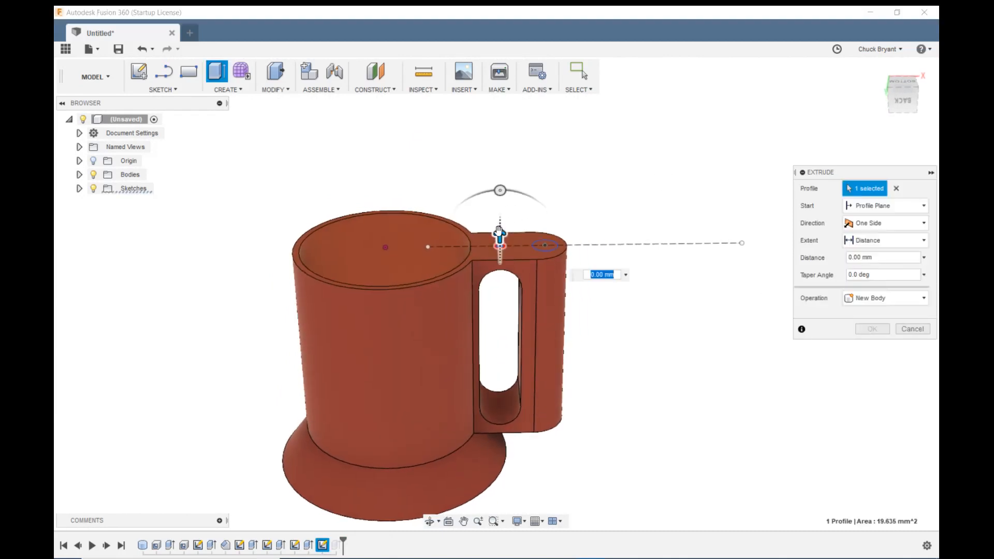
pyautogui.moveTo(501, 234); pyautogui.dragTo(500, 332)
pyautogui.click(874, 347)
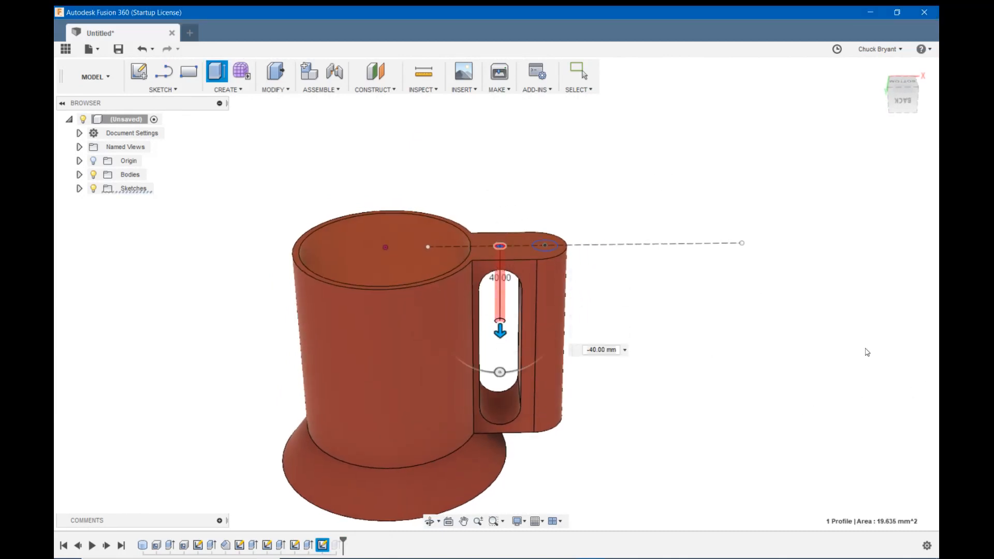
# Expand the sketch list and hide Sketch6, which contains the handle hole circles
pyautogui.keyDown('shift'); pyautogui.moveTo(793, 240); pyautogui.dragTo(791, 263, button='middle'); pyautogui.keyUp('shift')
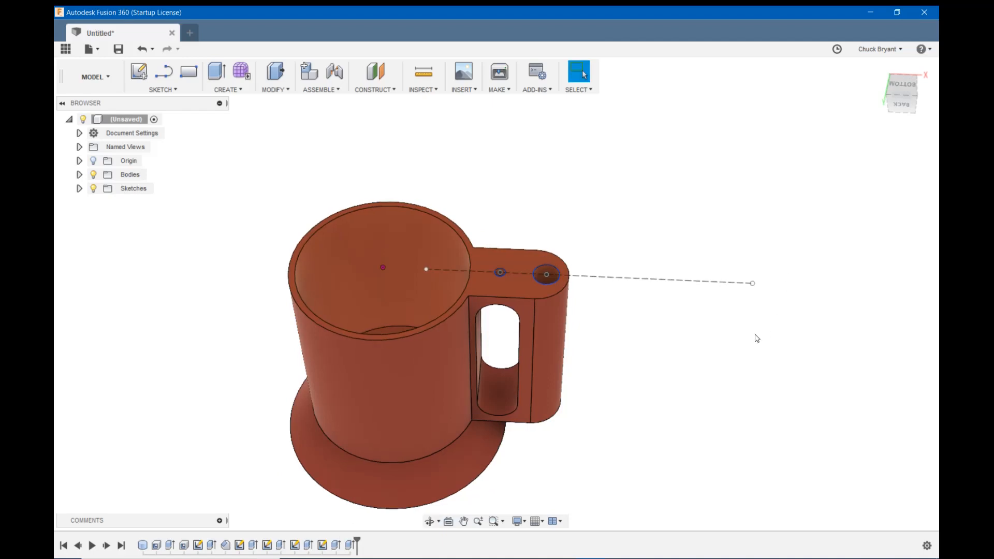
pyautogui.moveTo(789, 358)
pyautogui.keyDown('shift'); pyautogui.mouseDown(button='middle')
pyautogui.moveTo(776, 377)
pyautogui.moveTo(787, 225)
pyautogui.moveTo(789, 352)
pyautogui.mouseUp(button='middle'); pyautogui.keyUp('shift')
pyautogui.keyDown('shift'); pyautogui.moveTo(517, 328); pyautogui.dragTo(619, 248, button='middle'); pyautogui.keyUp('shift')
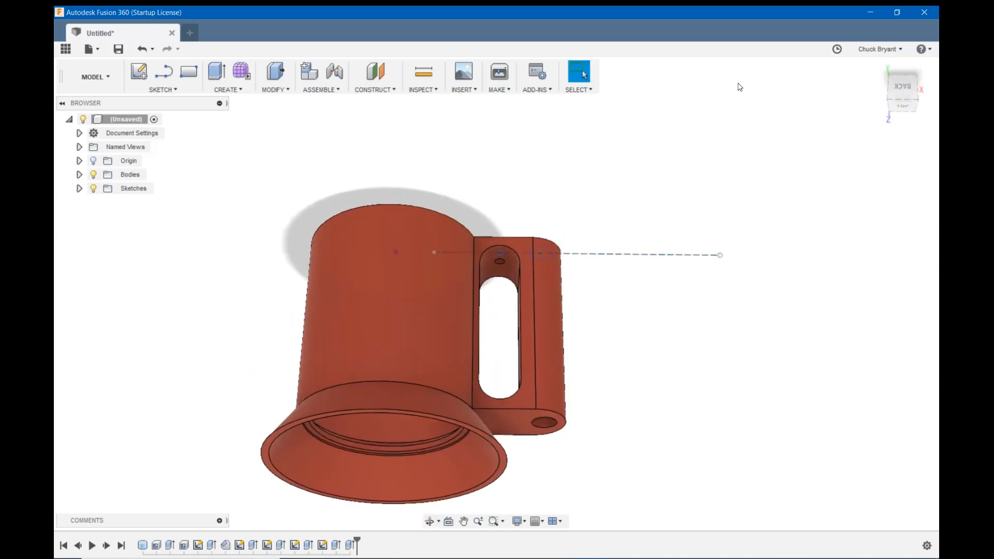
pyautogui.keyDown('shift'); pyautogui.moveTo(739, 85); pyautogui.dragTo(735, 153, button='middle'); pyautogui.keyUp('shift')
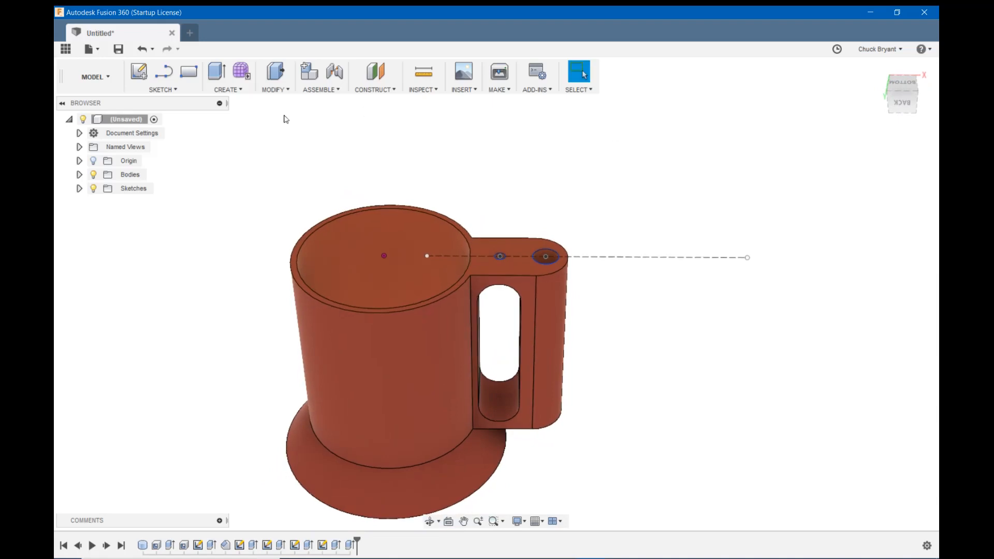
pyautogui.click(80, 189)
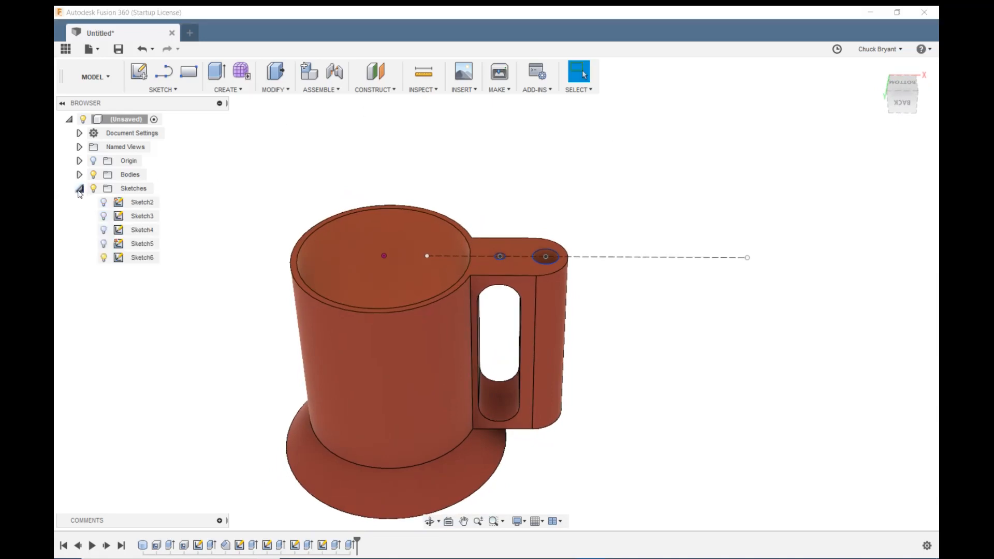
pyautogui.click(104, 257)
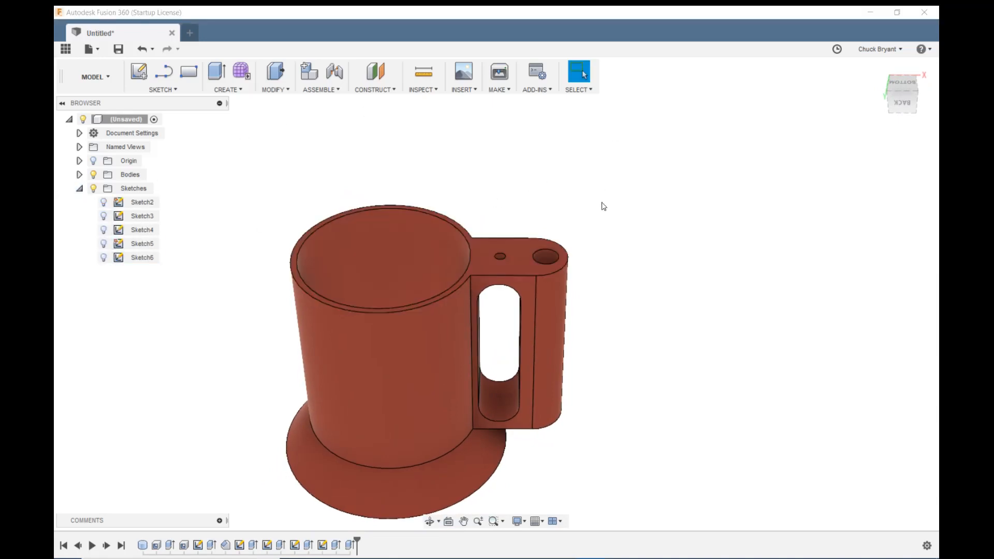
# Start a constant-radius fillet on the outer bottom edge of the flared base with a 5 mm radius
pyautogui.keyDown('shift'); pyautogui.moveTo(624, 215); pyautogui.dragTo(630, 251, button='middle'); pyautogui.keyUp('shift')
pyautogui.moveTo(641, 205); pyautogui.dragTo(633, 240)
pyautogui.press('Escape')
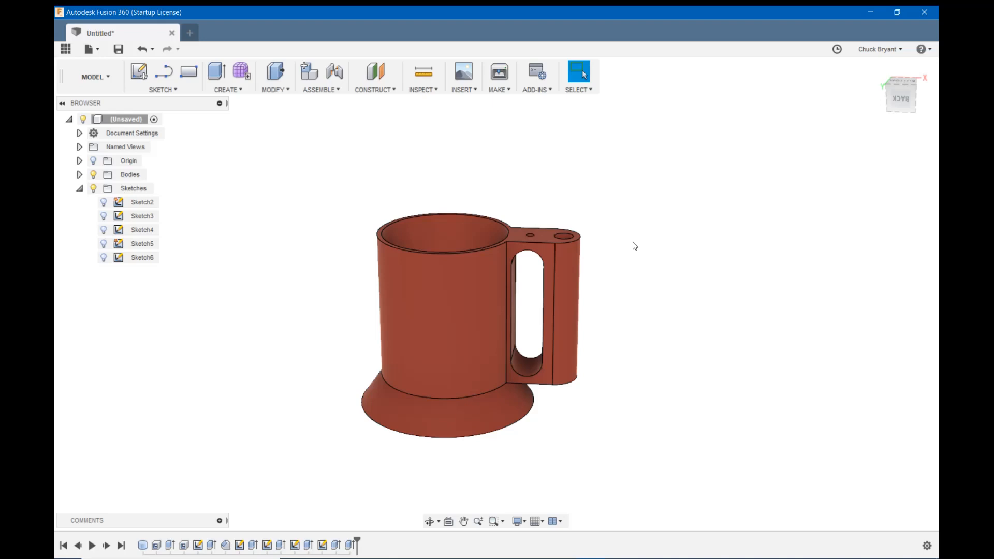
pyautogui.keyDown('shift'); pyautogui.moveTo(646, 223); pyautogui.dragTo(649, 223, button='middle'); pyautogui.keyUp('shift')
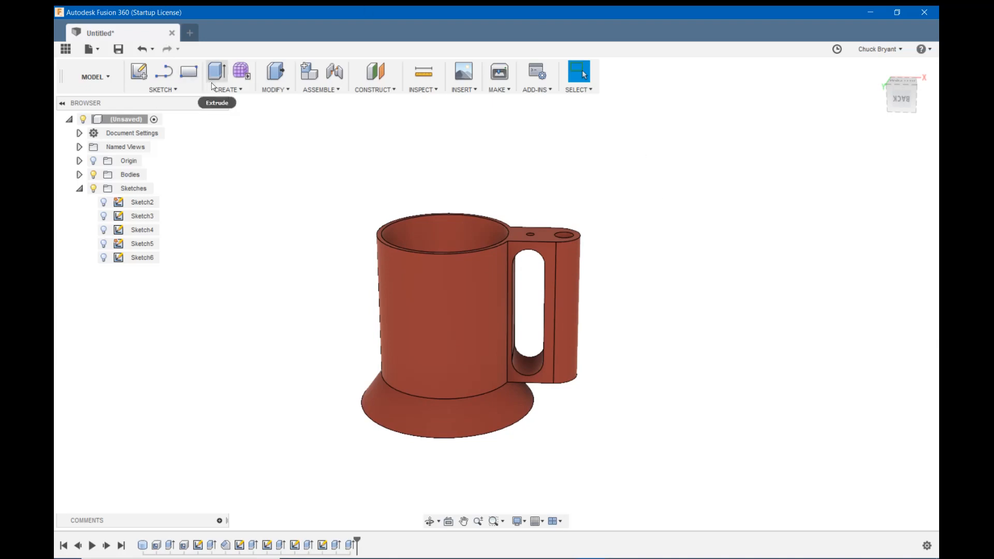
pyautogui.click(283, 91)
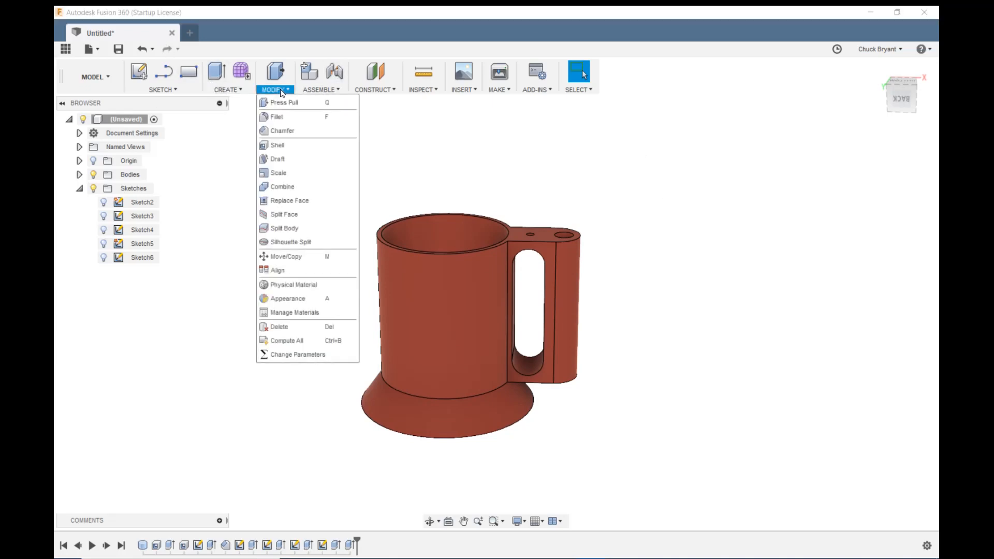
pyautogui.click(281, 116)
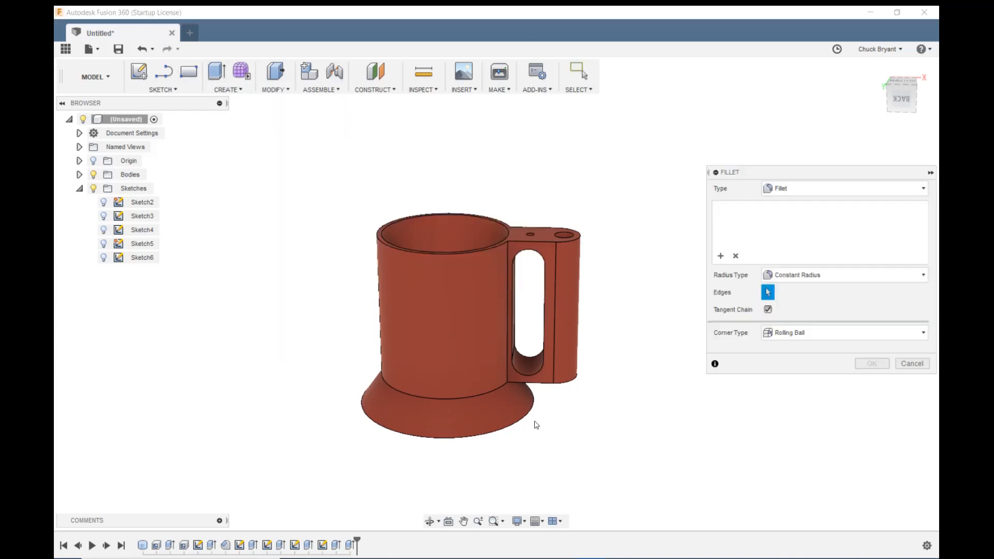
pyautogui.keyDown('shift'); pyautogui.moveTo(549, 435); pyautogui.dragTo(547, 428, button='middle'); pyautogui.keyUp('shift')
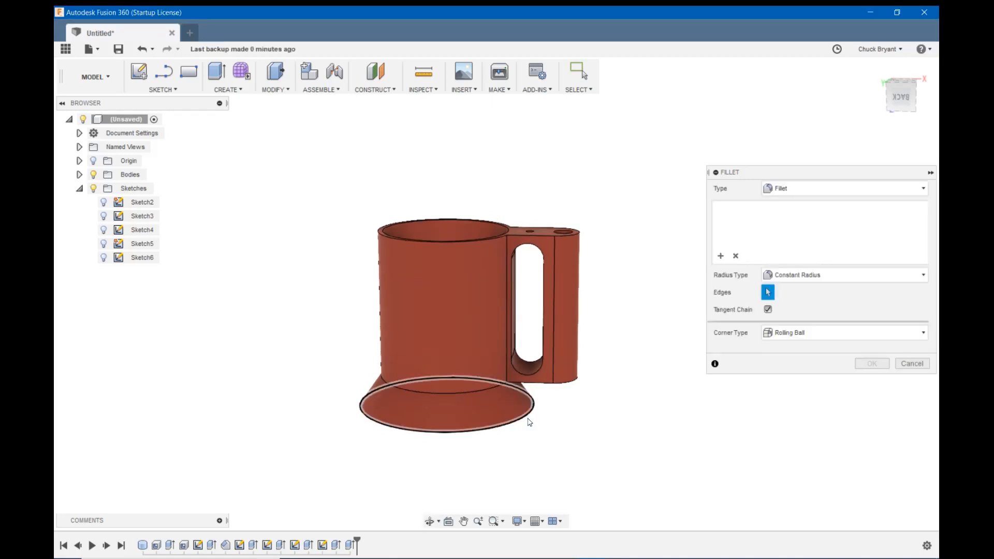
pyautogui.click(524, 420)
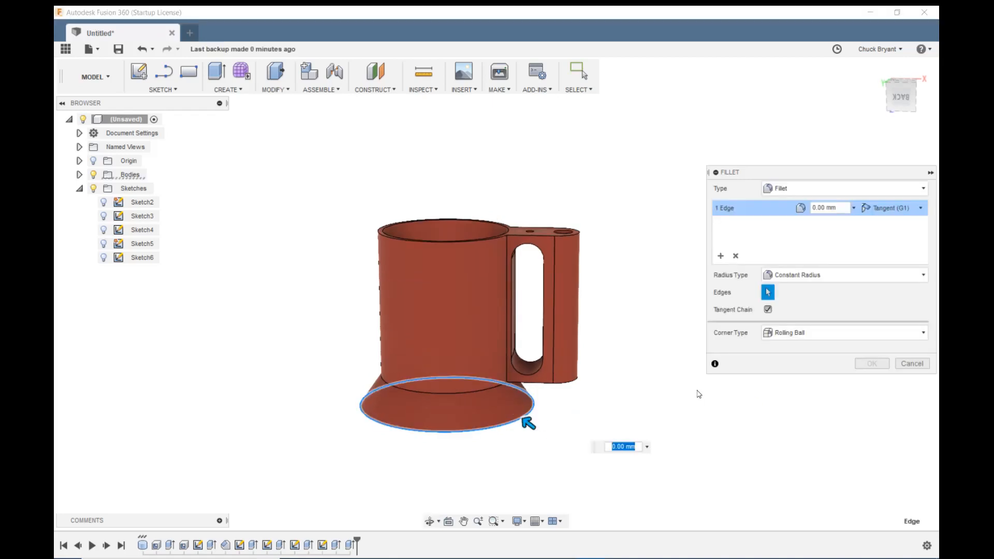
pyautogui.write('5')
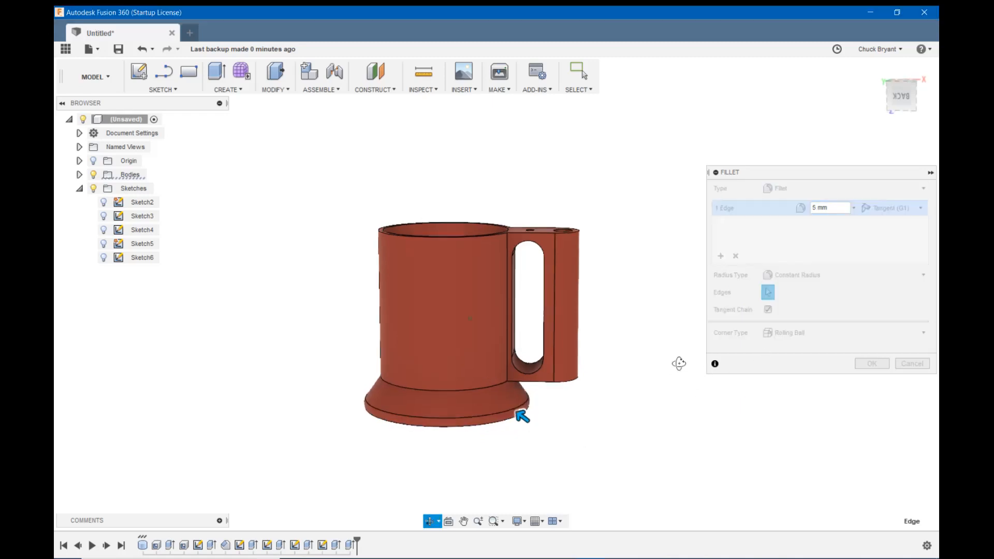
# Try a 3 mm radius for the base edge fillet, and set it to 2 mm instead
pyautogui.doubleClick(813, 208)
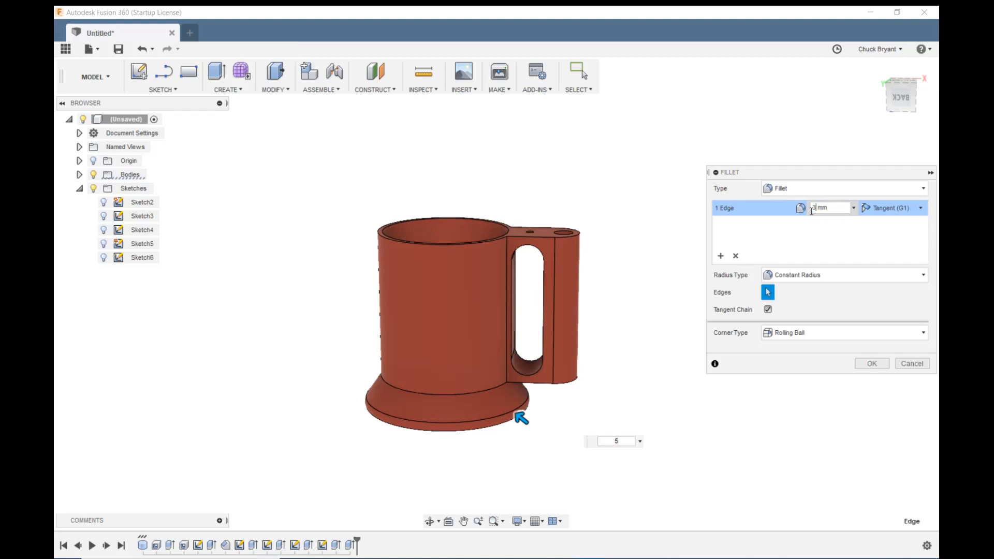
pyautogui.moveTo(681, 381)
pyautogui.keyDown('shift'); pyautogui.mouseDown(button='middle')
pyautogui.moveTo(679, 358)
pyautogui.moveTo(680, 368)
pyautogui.mouseUp(button='middle'); pyautogui.keyUp('shift')
pyautogui.click(814, 211)
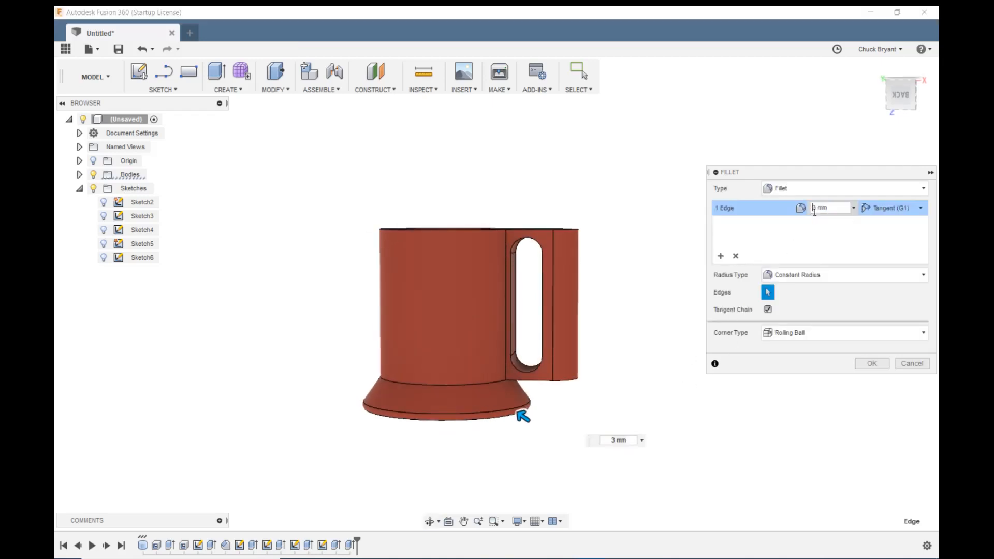
pyautogui.write('2')
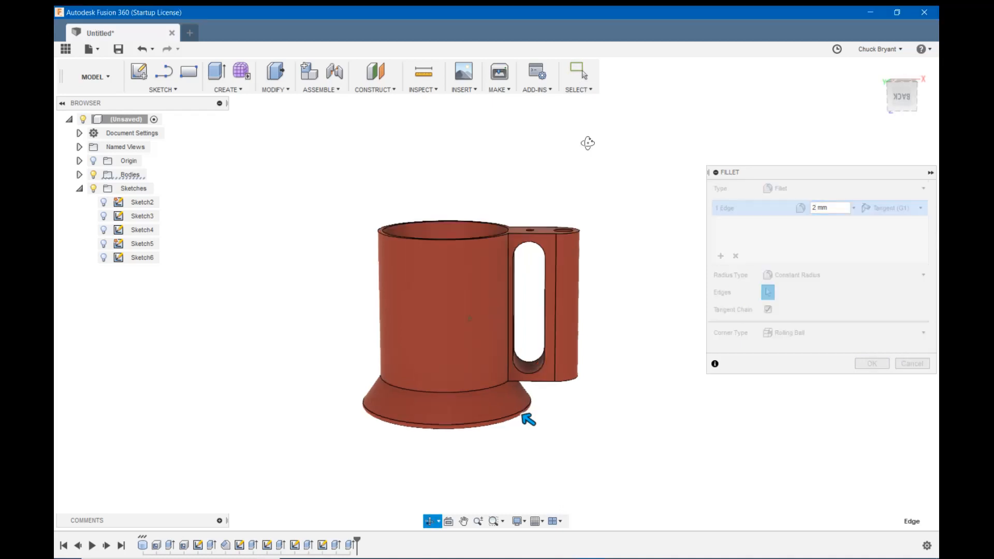
pyautogui.keyDown('shift'); pyautogui.moveTo(588, 142); pyautogui.dragTo(592, 167, button='middle'); pyautogui.keyUp('shift')
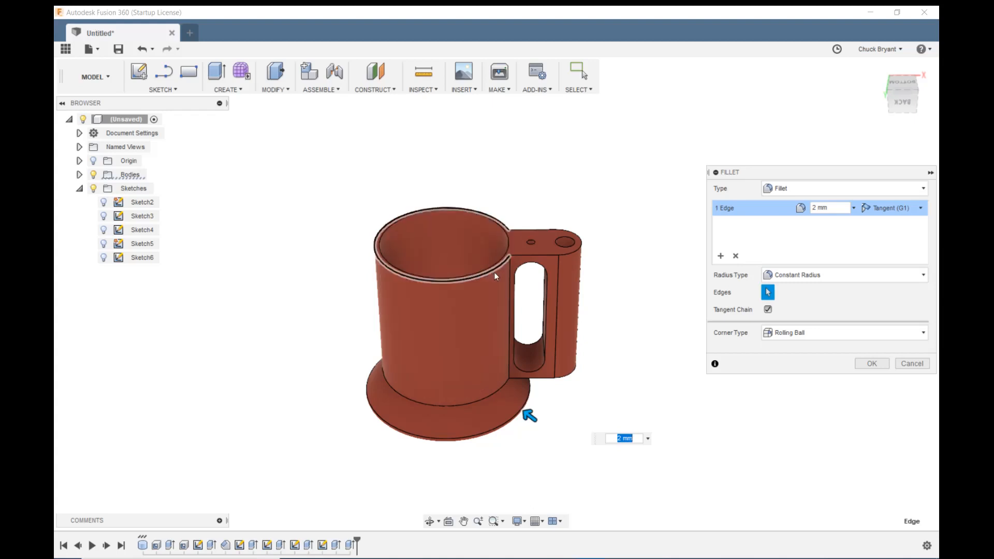
# Fillet the outer edge of the cup's upper rim with a 0.5 mm radius
pyautogui.click(276, 90)
pyautogui.click(283, 117)
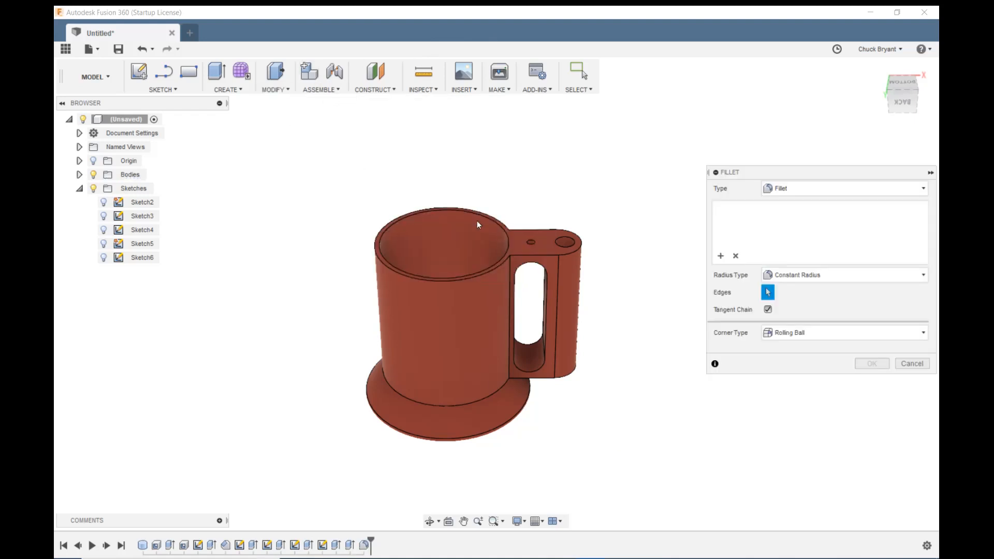
pyautogui.click(496, 270)
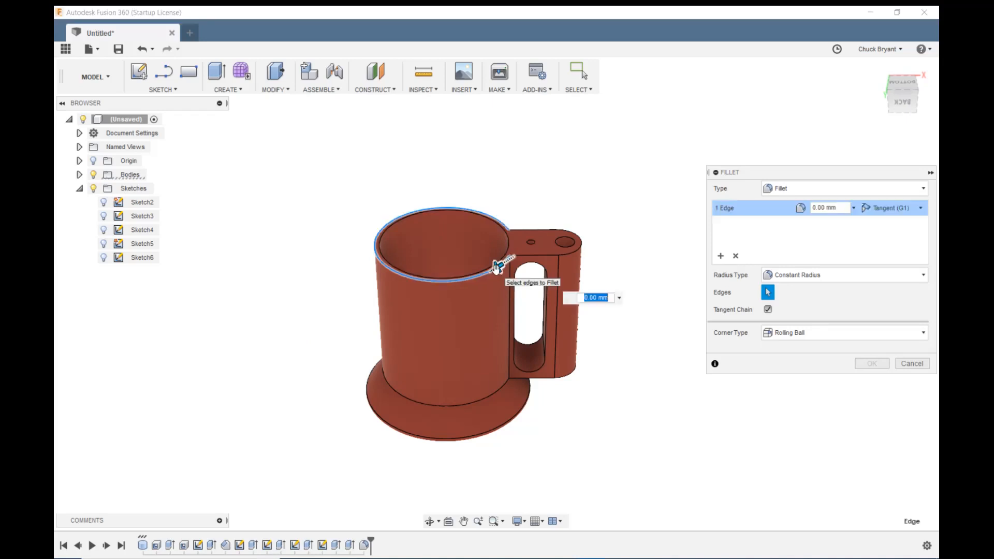
pyautogui.write('1')
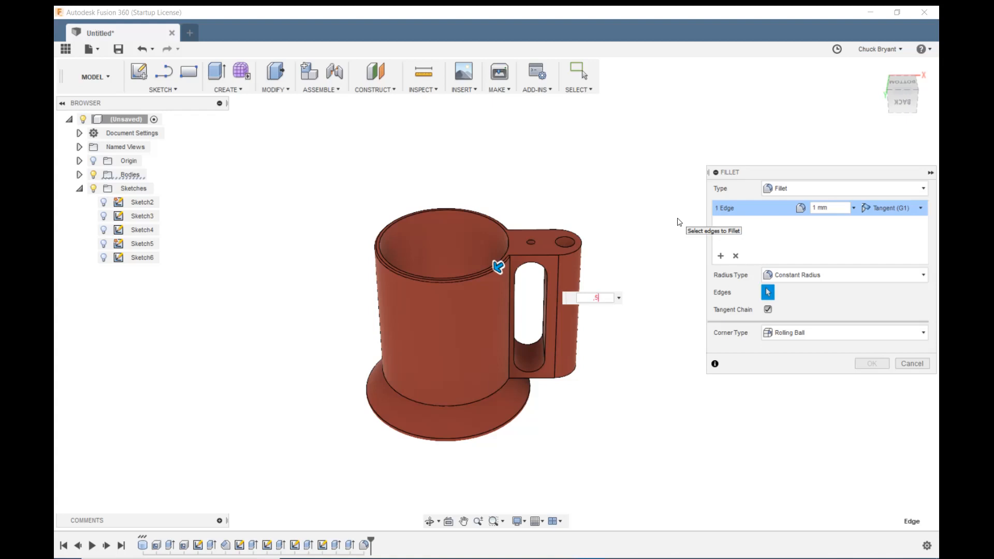
pyautogui.press('Return')
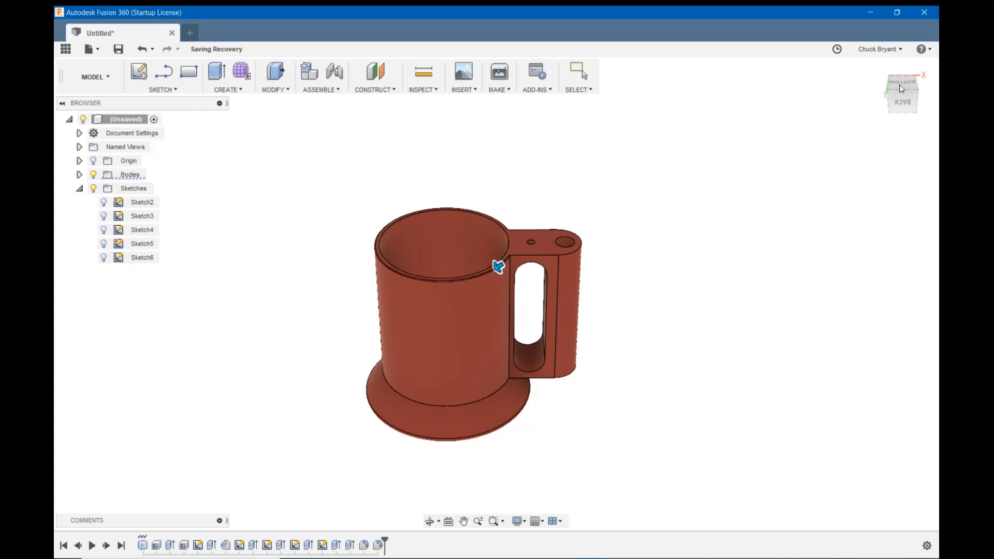
# Start a constant-radius fillet and select the outer edge chain around the handle's upper end face
pyautogui.moveTo(741, 206)
pyautogui.keyDown('shift'); pyautogui.mouseDown(button='middle')
pyautogui.moveTo(744, 219)
pyautogui.moveTo(737, 202)
pyautogui.moveTo(739, 211)
pyautogui.mouseUp(button='middle'); pyautogui.keyUp('shift')
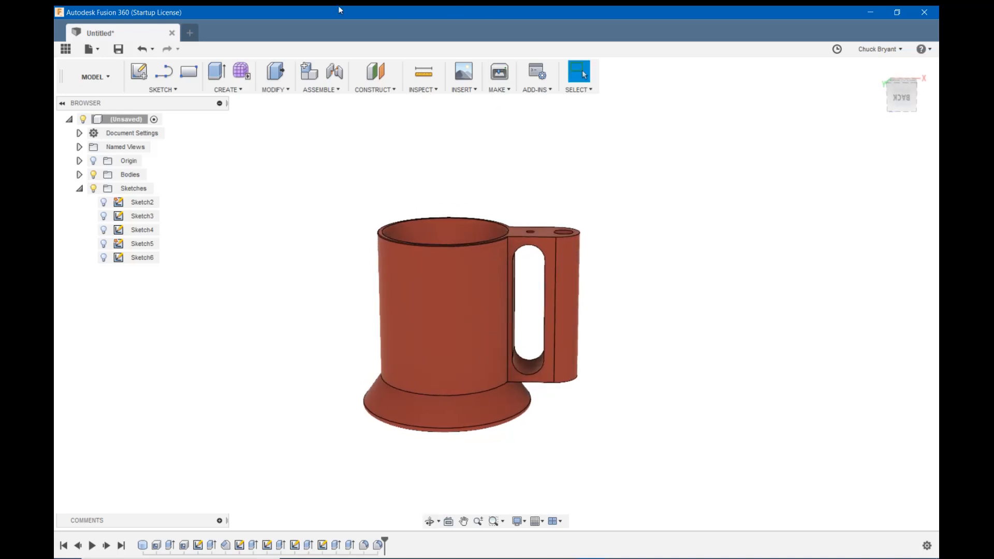
pyautogui.click(273, 90)
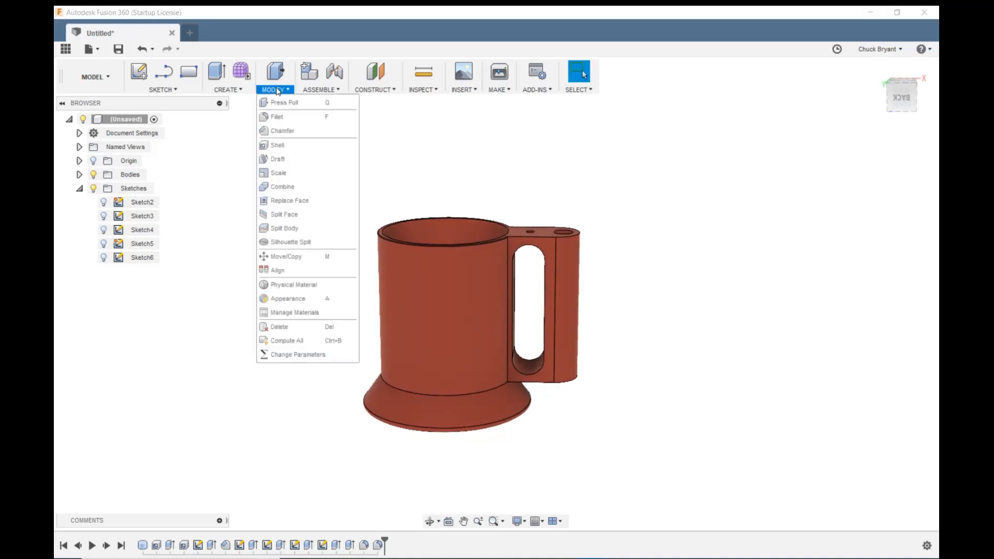
pyautogui.click(278, 116)
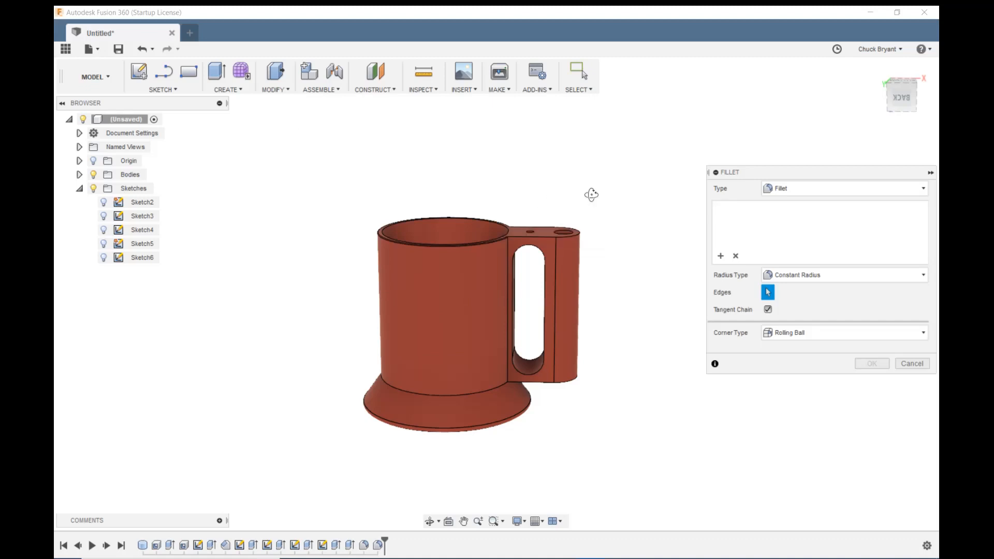
pyautogui.scroll(5, 606, 207)
pyautogui.moveTo(604, 270); pyautogui.dragTo(623, 229, button='middle')
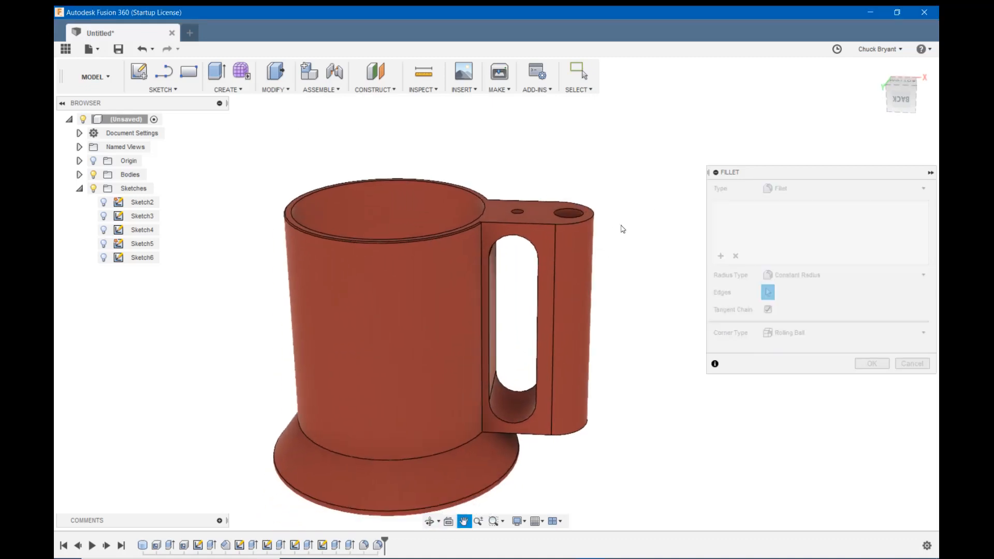
pyautogui.click(527, 223)
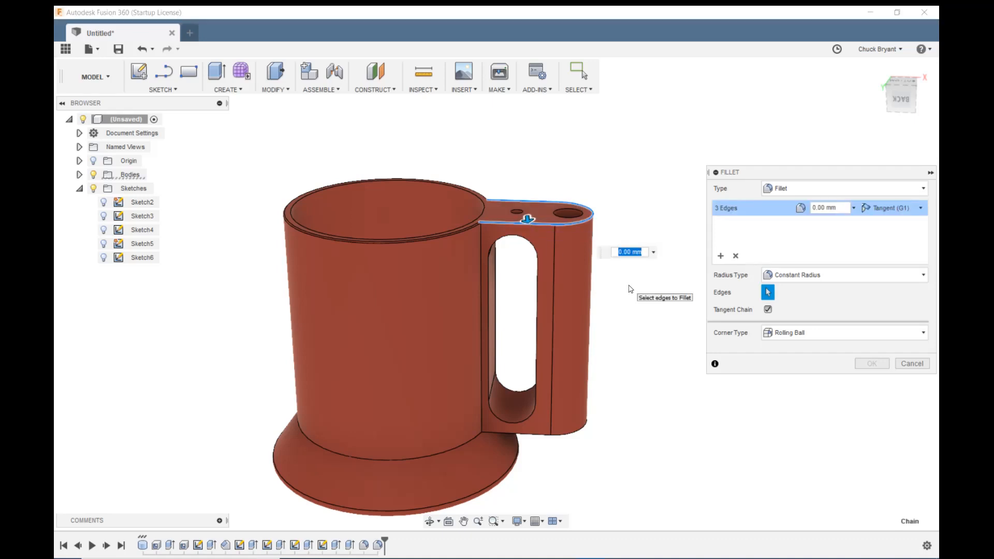
# Add the outer edge chain around the handle's lower end face to the fillet selection
pyautogui.scroll(2, 631, 289)
pyautogui.scroll(-4, 630, 289)
pyautogui.scroll(2, 630, 289)
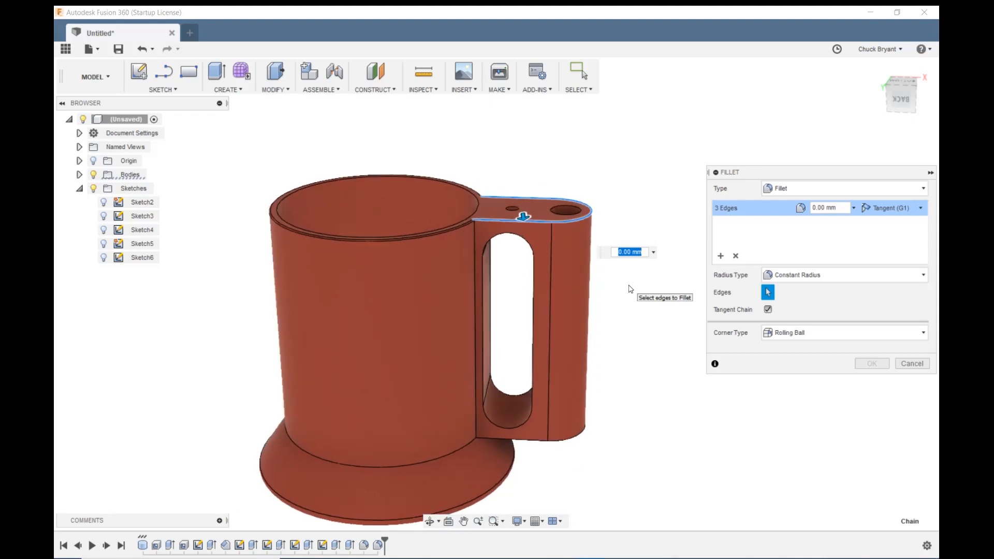
pyautogui.keyDown('shift'); pyautogui.moveTo(631, 289); pyautogui.dragTo(681, 266, button='middle'); pyautogui.keyUp('shift')
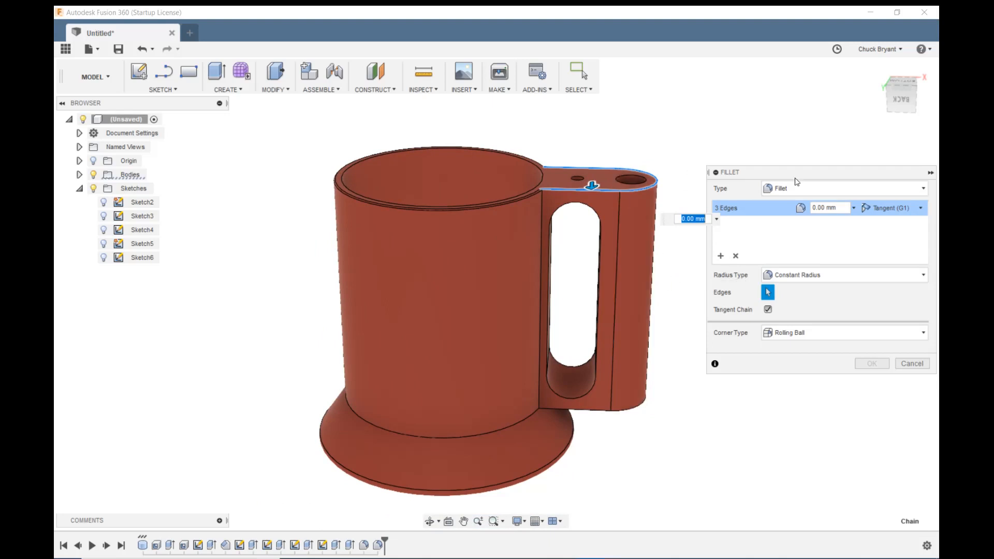
pyautogui.keyDown('shift'); pyautogui.moveTo(584, 406); pyautogui.dragTo(626, 377, button='middle'); pyautogui.keyUp('shift')
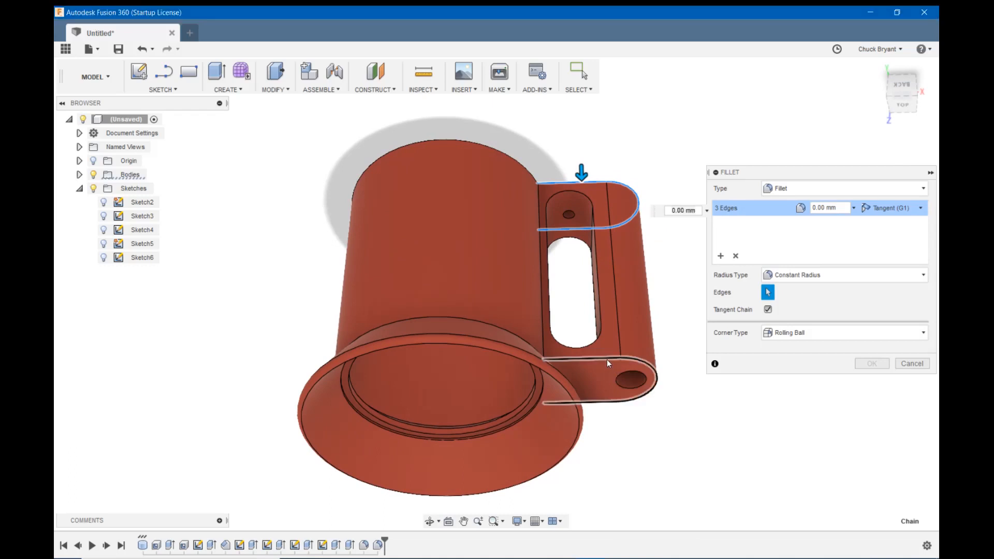
pyautogui.click(607, 363)
# Add the edge loops of the handle's grip slot on both sides to the fillet selection
pyautogui.keyDown('shift'); pyautogui.moveTo(666, 277); pyautogui.dragTo(668, 308, button='middle'); pyautogui.keyUp('shift')
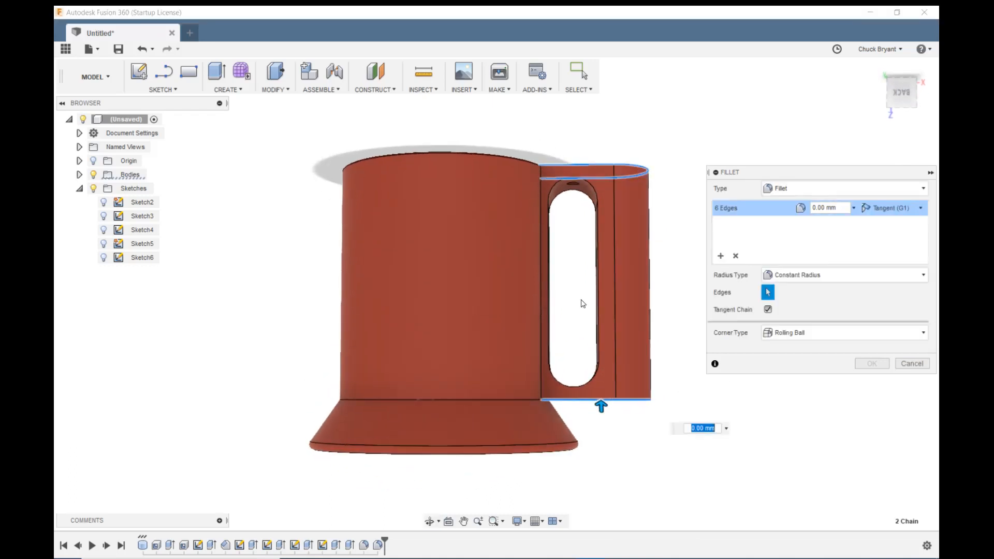
pyautogui.keyDown('shift'); pyautogui.moveTo(583, 302); pyautogui.dragTo(506, 259, button='middle'); pyautogui.keyUp('shift')
pyautogui.click(602, 278)
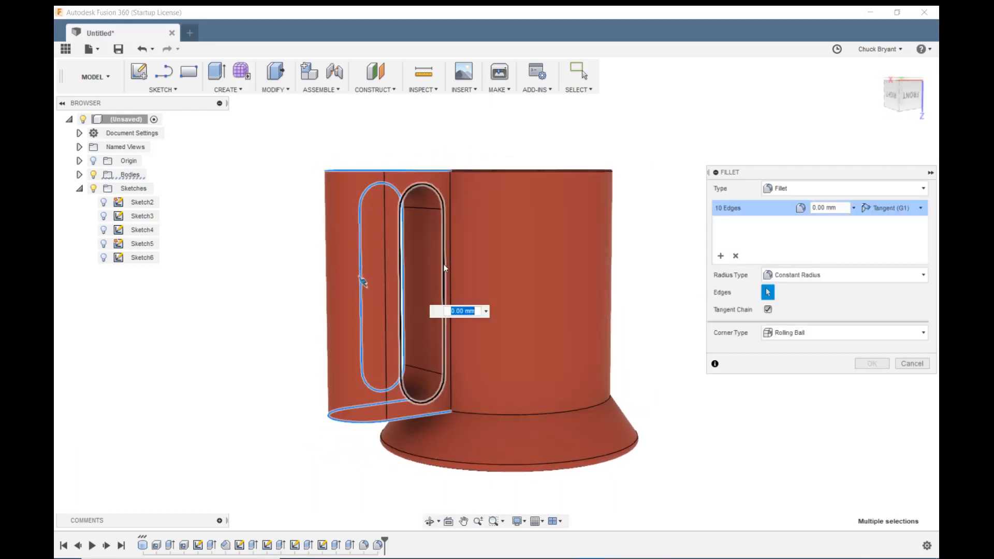
pyautogui.click(444, 264)
pyautogui.keyDown('shift'); pyautogui.moveTo(698, 340); pyautogui.dragTo(828, 366, button='middle'); pyautogui.keyUp('shift')
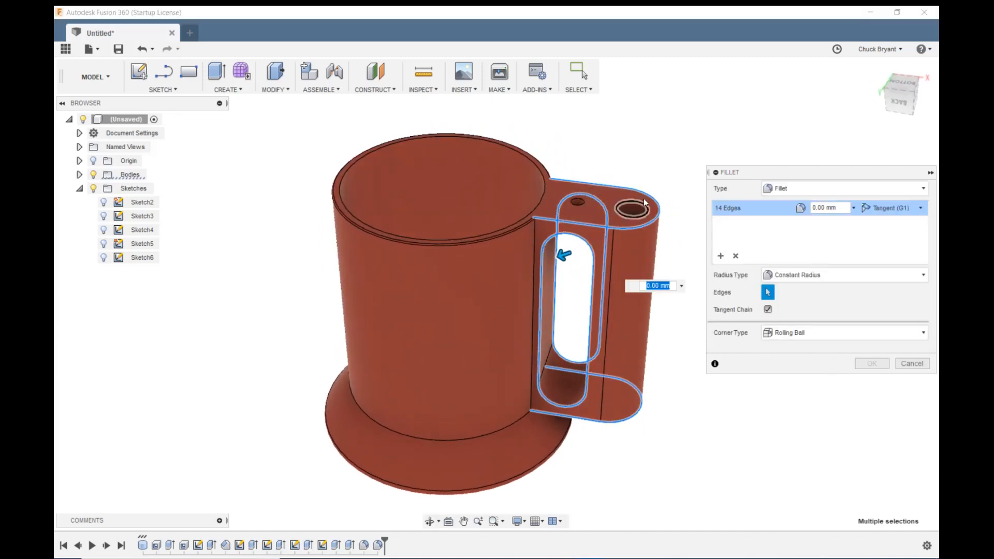
pyautogui.moveTo(729, 427)
pyautogui.keyDown('shift'); pyautogui.mouseDown(button='middle')
pyautogui.moveTo(741, 348)
pyautogui.moveTo(735, 384)
pyautogui.moveTo(701, 399)
pyautogui.moveTo(730, 424)
pyautogui.mouseUp(button='middle'); pyautogui.keyUp('shift')
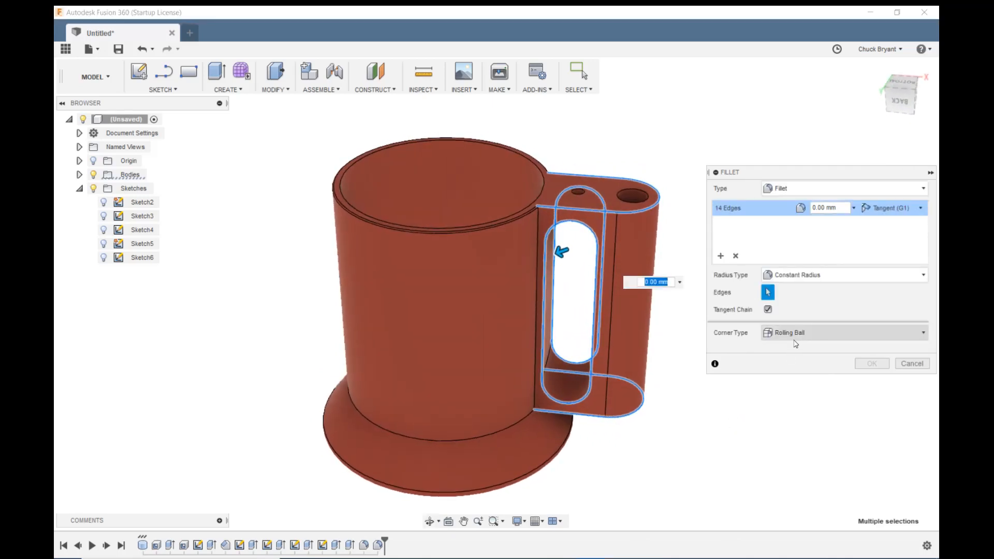
# Try a 3 mm radius for the selected handle edges, and apply the fillet at 2 mm instead
pyautogui.write('3')
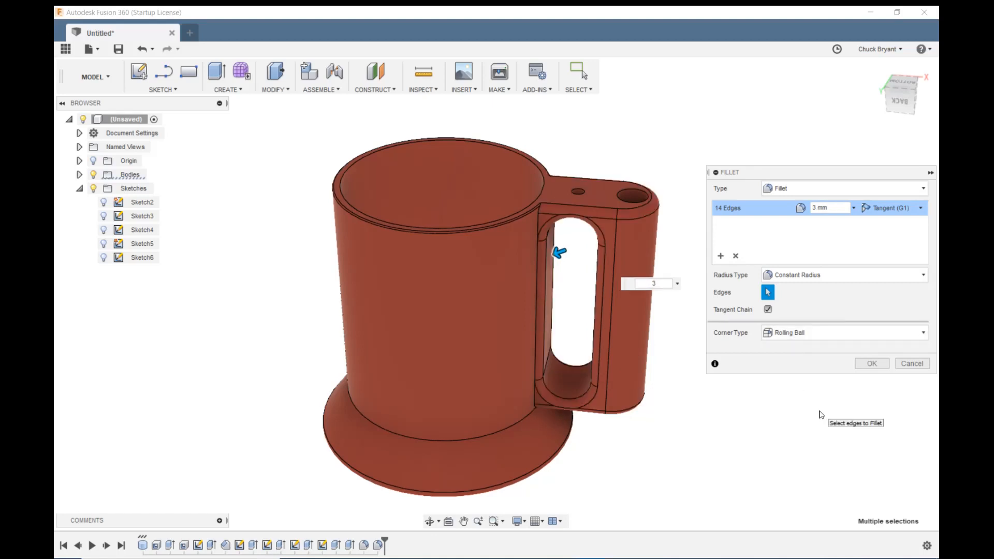
pyautogui.keyDown('shift'); pyautogui.moveTo(820, 415); pyautogui.dragTo(824, 399, button='middle'); pyautogui.keyUp('shift')
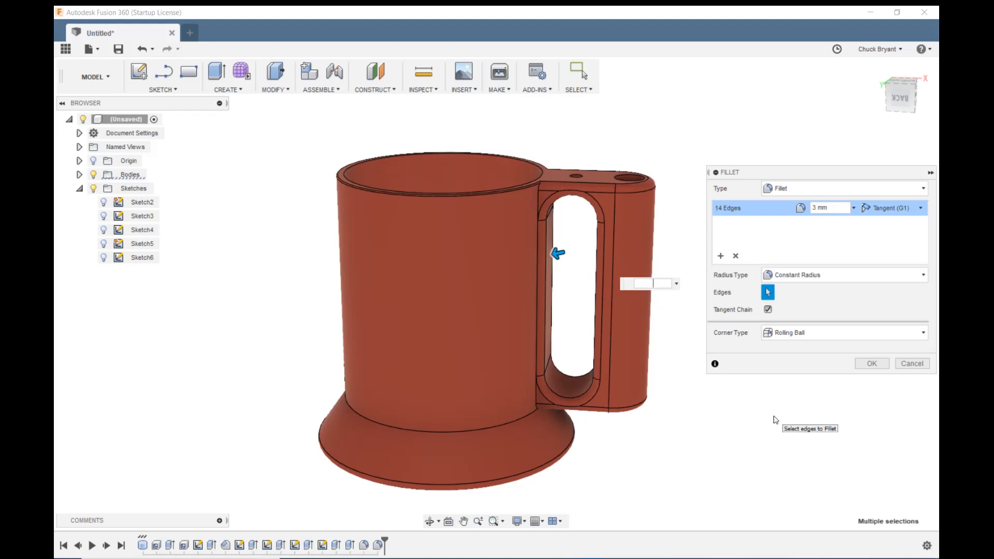
pyautogui.press('Return')
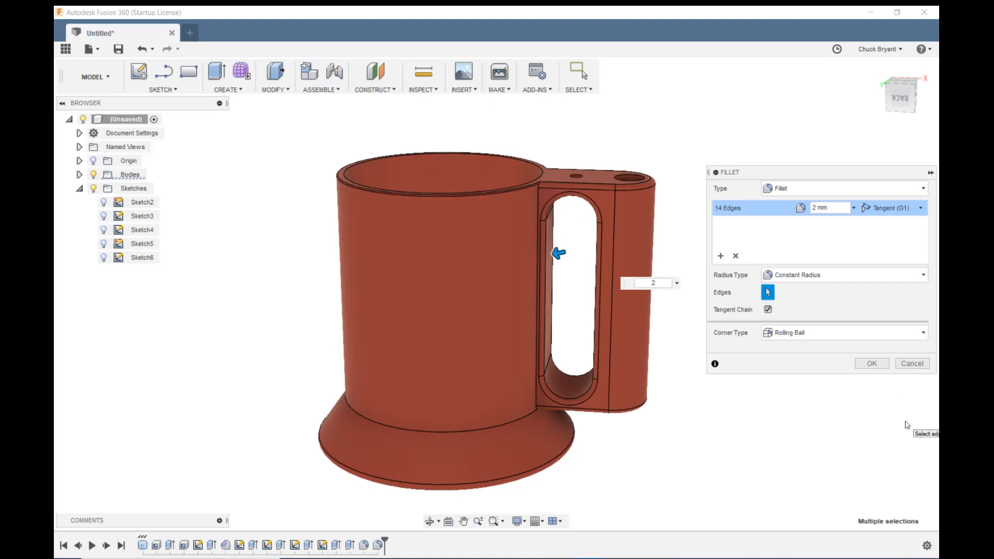
pyautogui.press('Return')
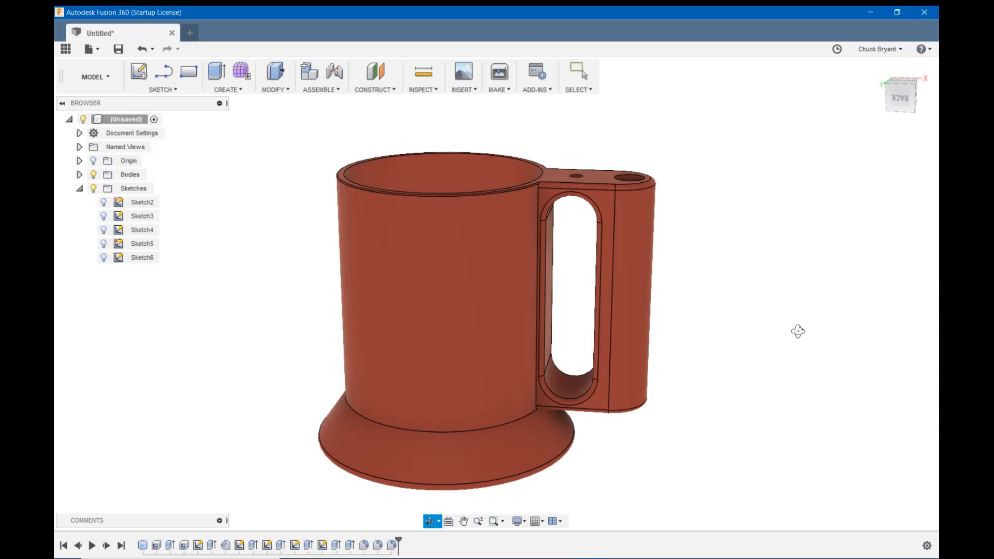
# Save the design as "can cooler project yt" in My First Project
pyautogui.keyDown('shift'); pyautogui.moveTo(797, 328); pyautogui.dragTo(746, 332, button='middle'); pyautogui.keyUp('shift')
pyautogui.scroll(-2, 829, 332)
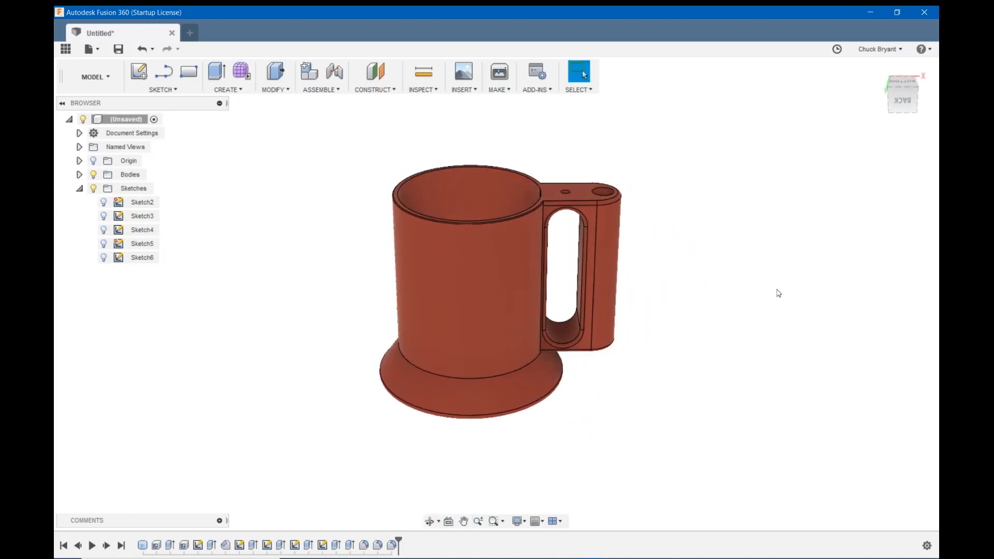
pyautogui.click(119, 50)
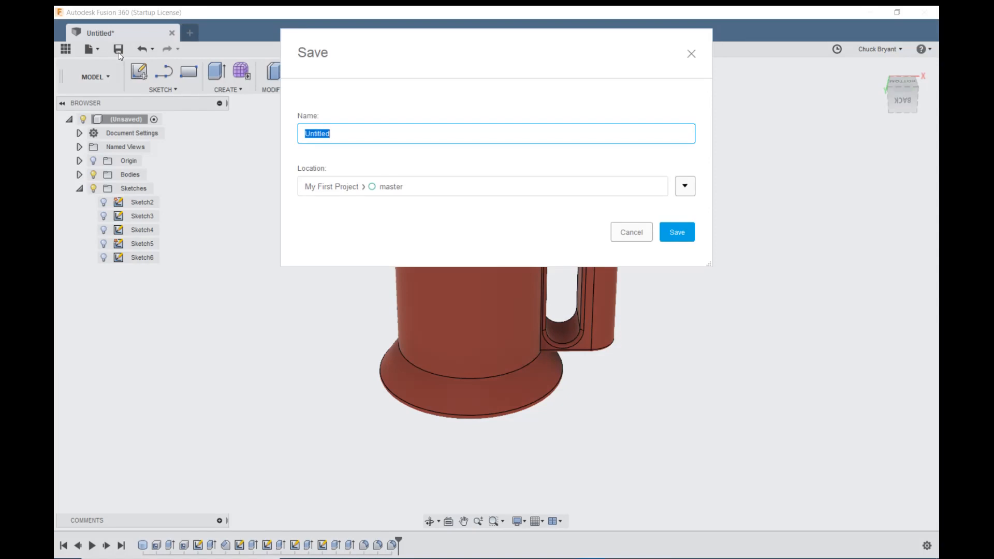
pyautogui.write('can cooler project yt')
pyautogui.click(675, 234)
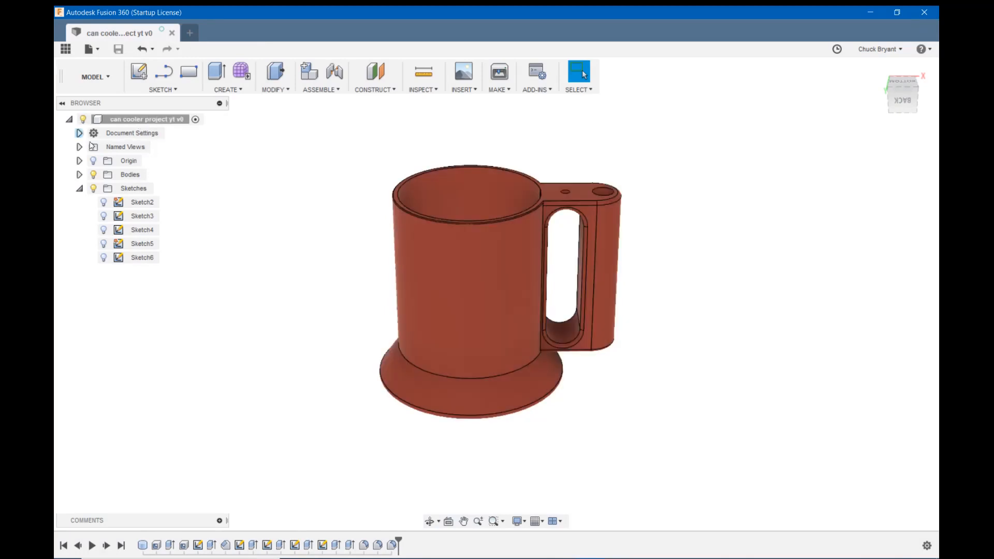
# Export the whole design to the Desktop as the STL file "can cooler project yt v1.stl"
pyautogui.rightClick(138, 120)
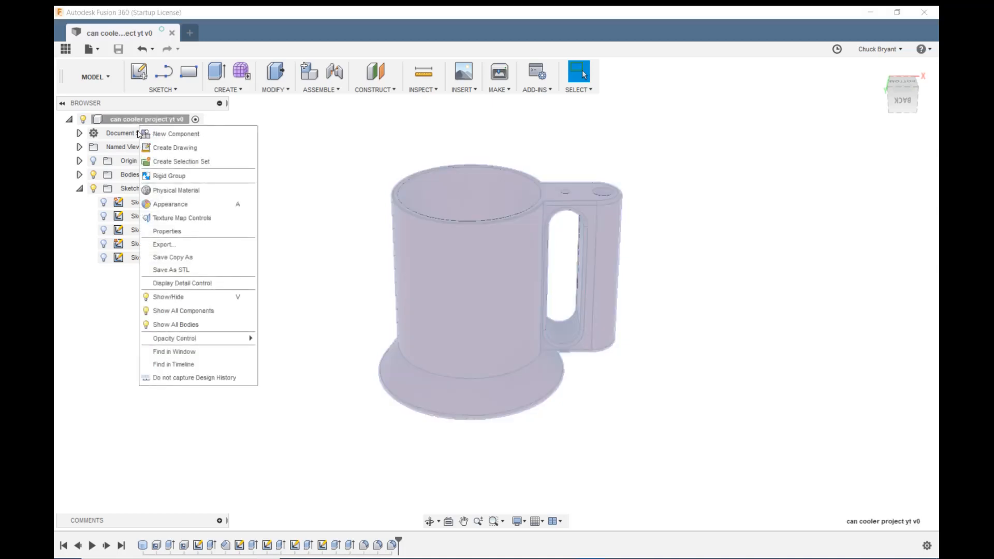
pyautogui.click(170, 270)
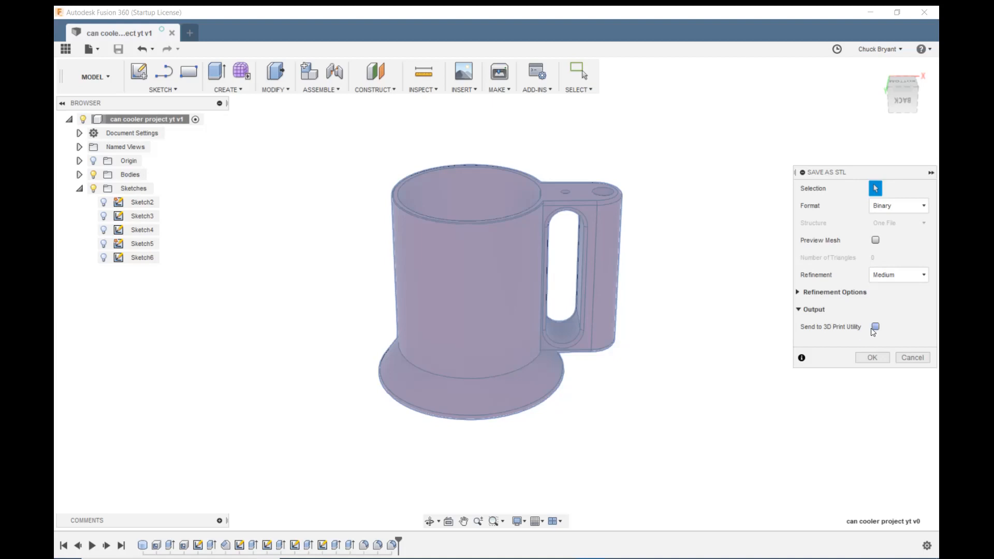
pyautogui.click(874, 358)
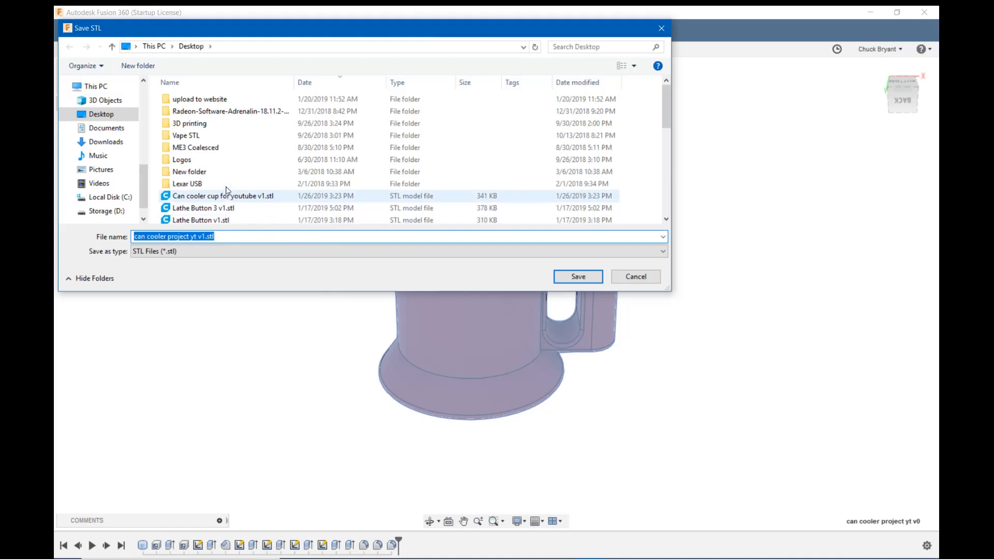
pyautogui.click(578, 276)
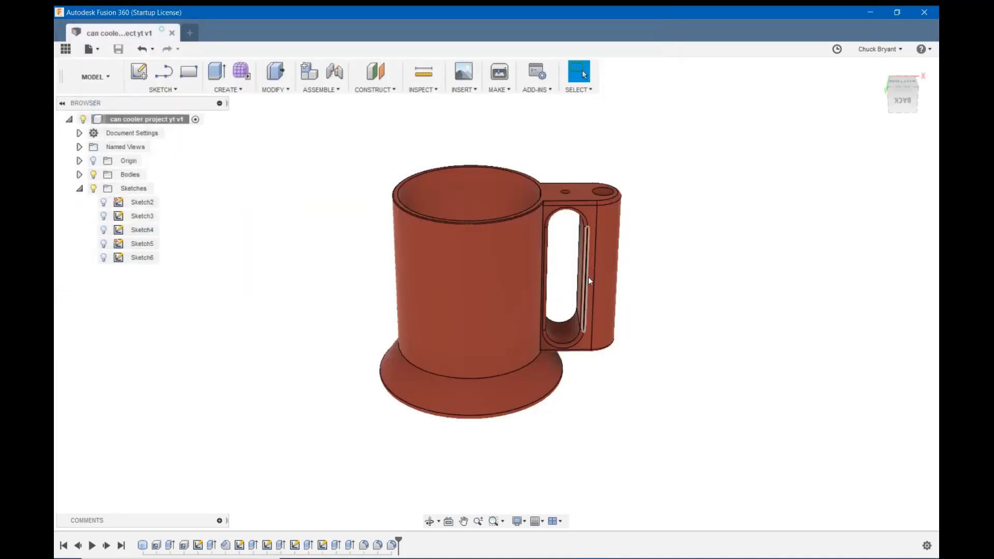
# Minimize the modelling window and open the exported can cooler project STL from the desktop in Ultimaker Cura
pyautogui.click(877, 13)
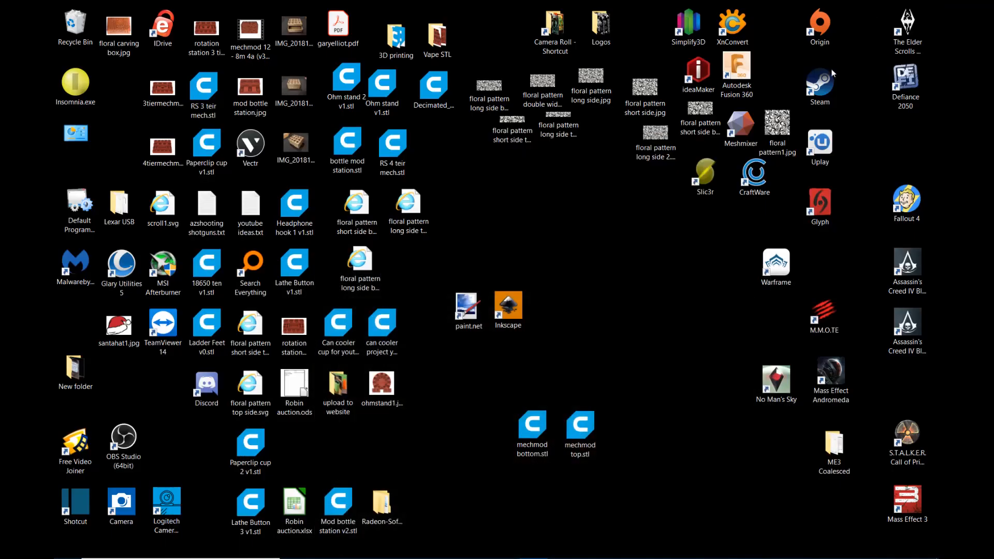
pyautogui.click(390, 327)
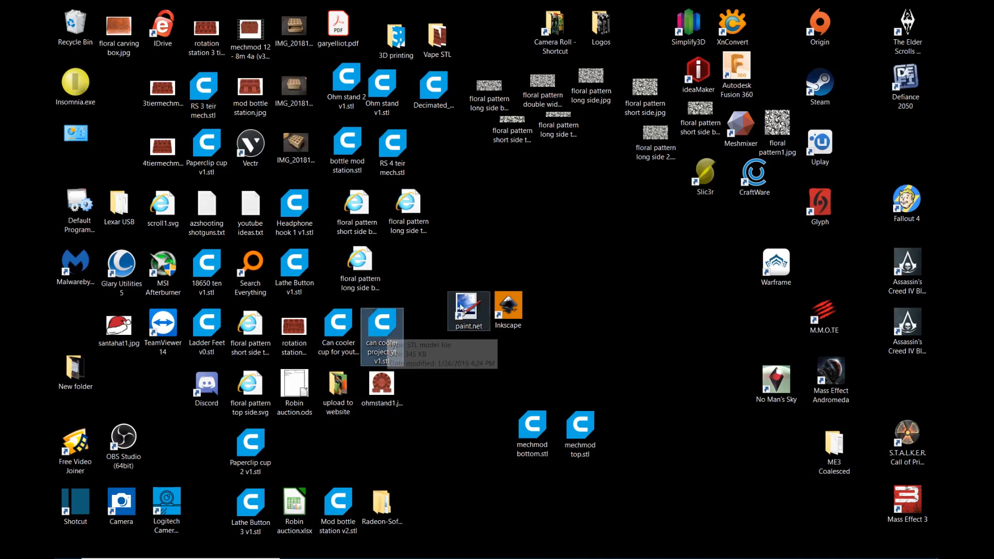
pyautogui.doubleClick(390, 322)
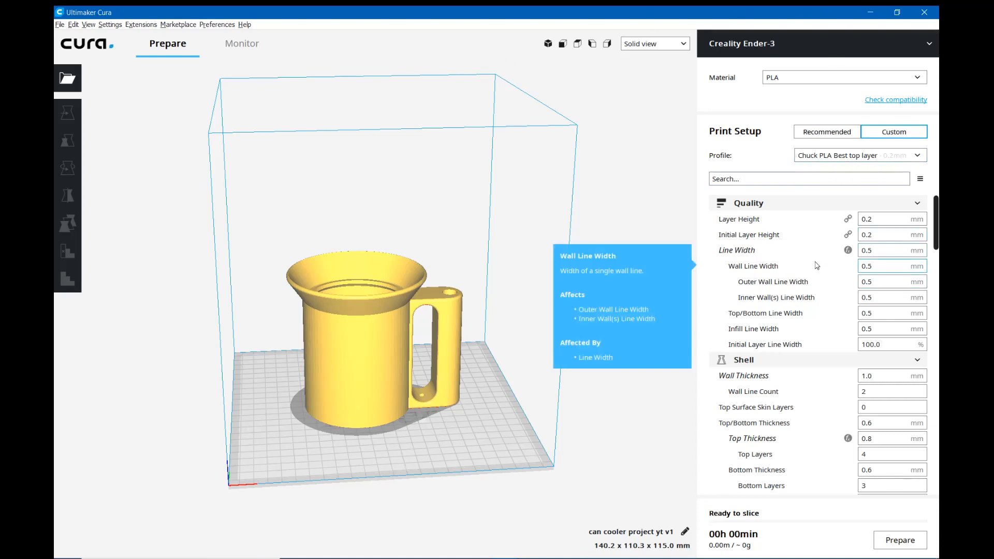
# Review the quality and shell print settings, and set the infill density to 30%
pyautogui.moveTo(845, 293)
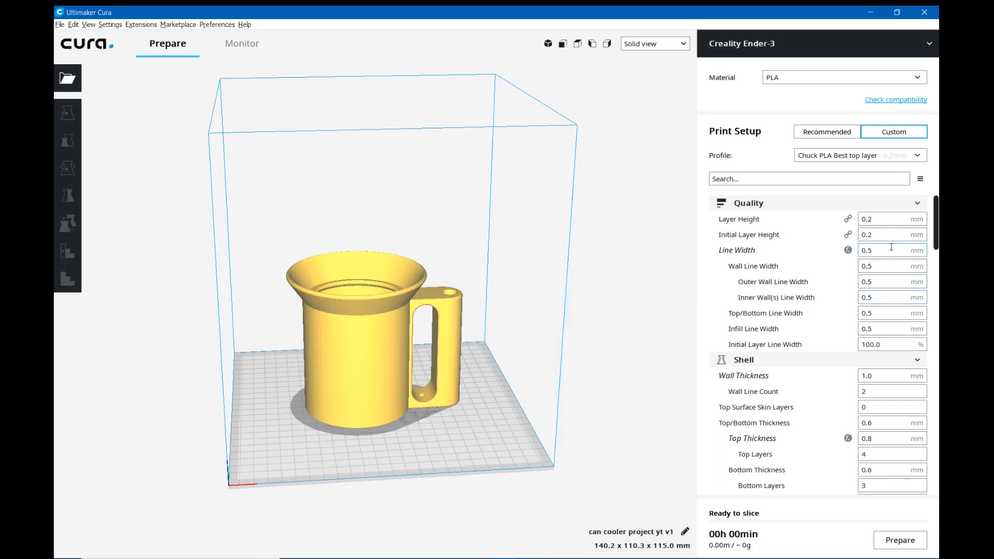
pyautogui.scroll(-3, 827, 305)
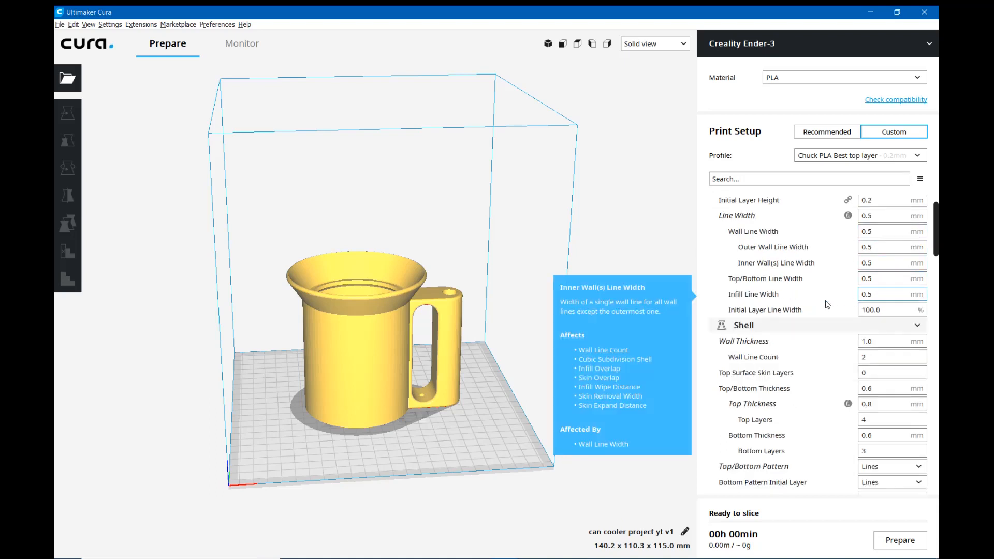
pyautogui.scroll(3, 827, 305)
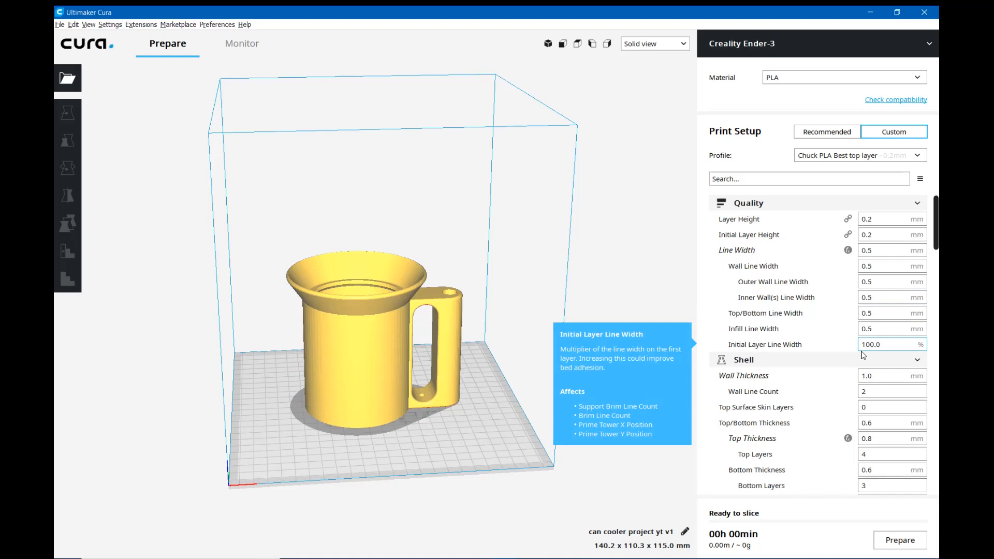
pyautogui.scroll(-10, 862, 352)
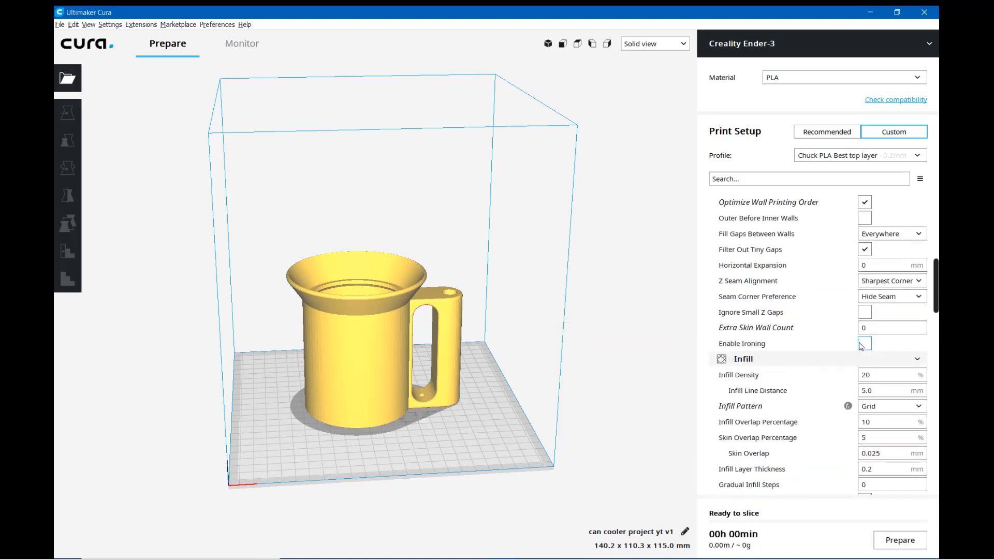
pyautogui.click(860, 376)
pyautogui.press('Delete')
pyautogui.write('3')
# Check the remaining print settings from infill through build plate adhesion, and slice the mug model
pyautogui.scroll(-3, 937, 249)
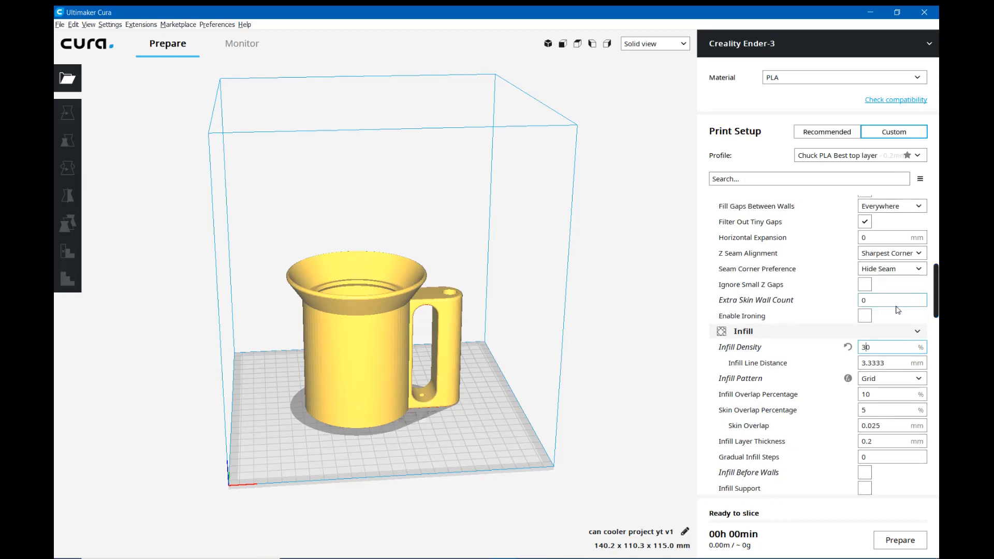
pyautogui.scroll(-10, 852, 394)
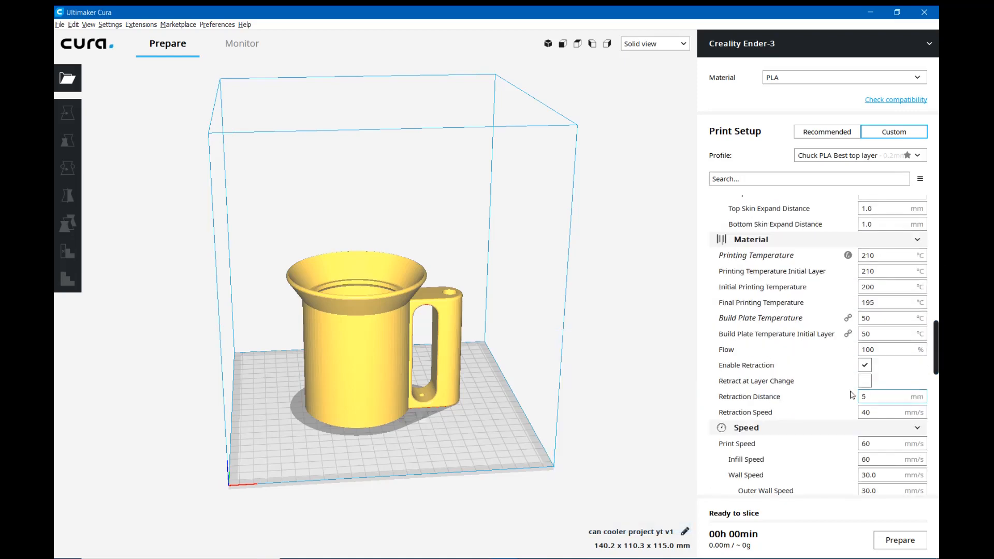
pyautogui.moveTo(852, 395)
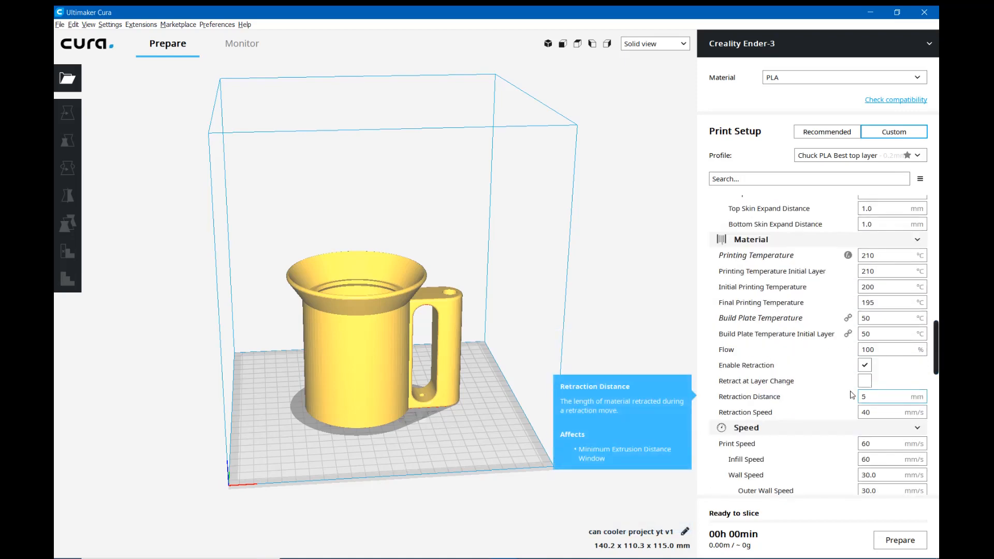
pyautogui.scroll(-6, 852, 395)
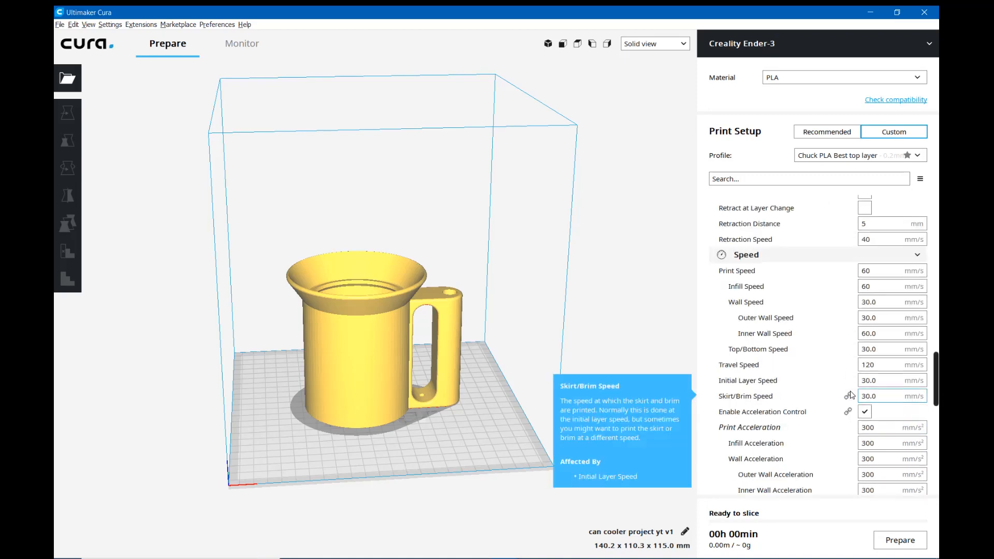
pyautogui.scroll(-12, 852, 394)
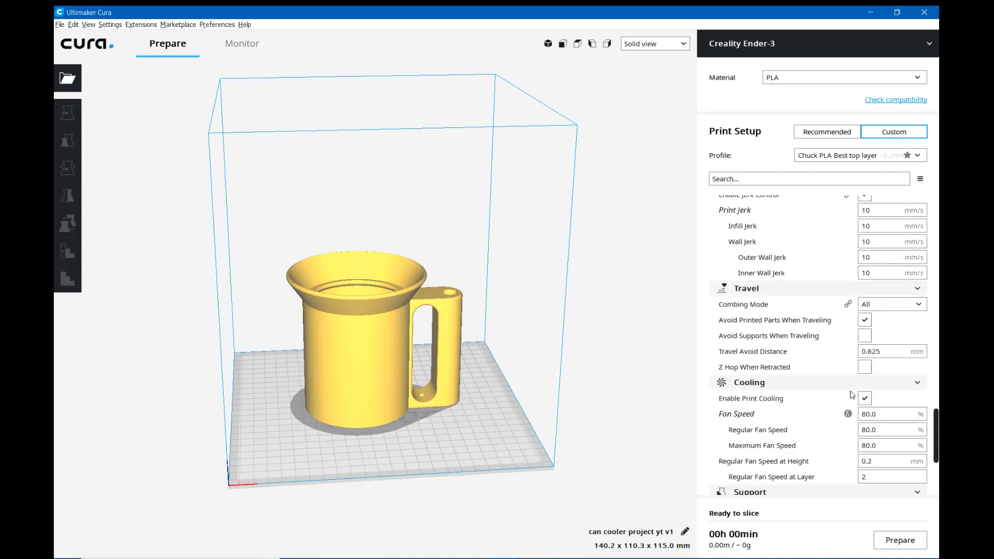
pyautogui.scroll(-4, 852, 395)
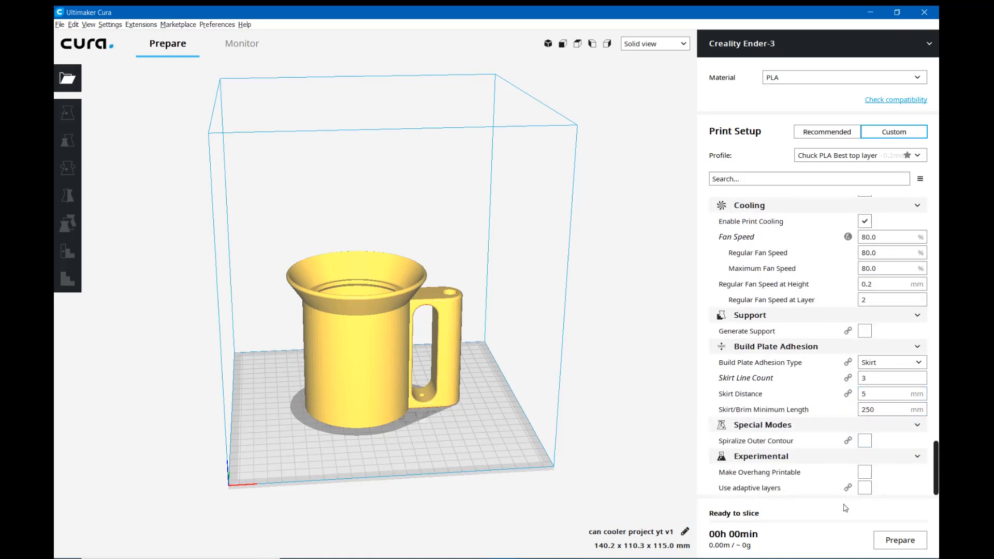
pyautogui.click(906, 545)
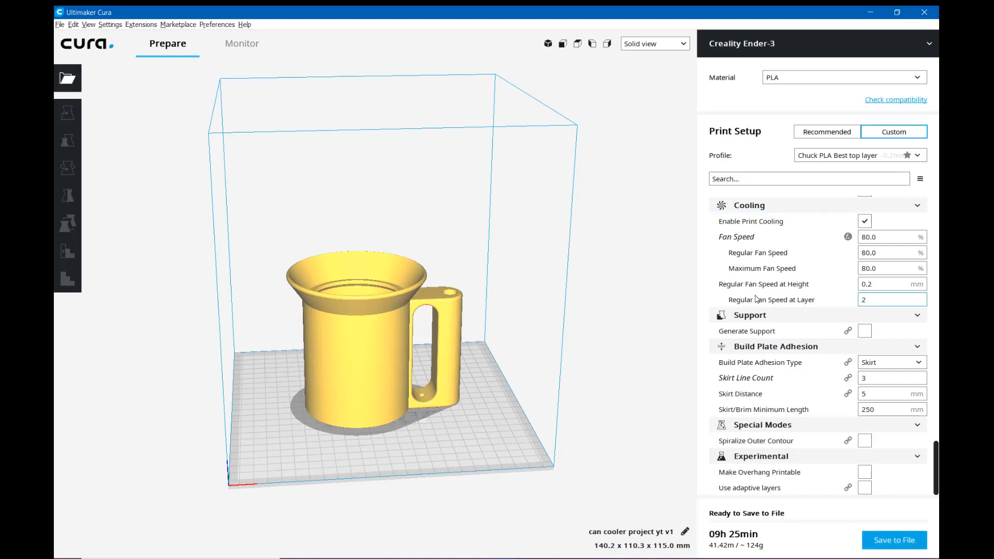
pyautogui.moveTo(753, 303)
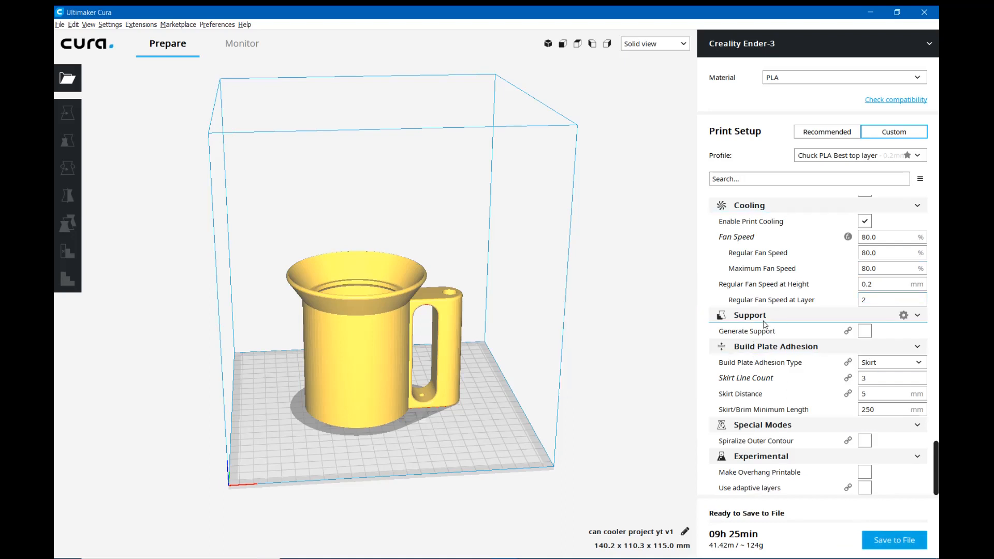